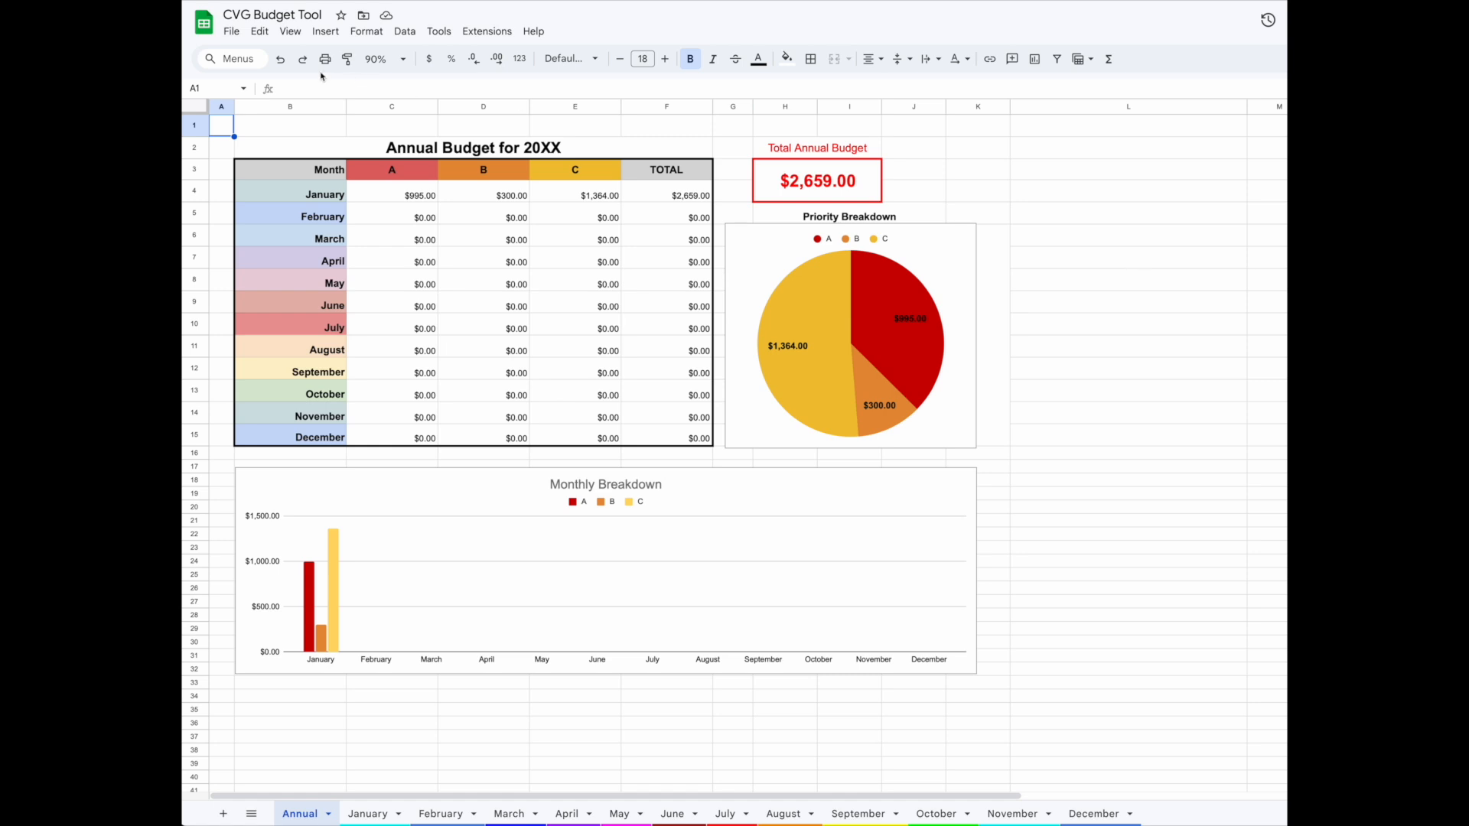
pyautogui.click(232, 31)
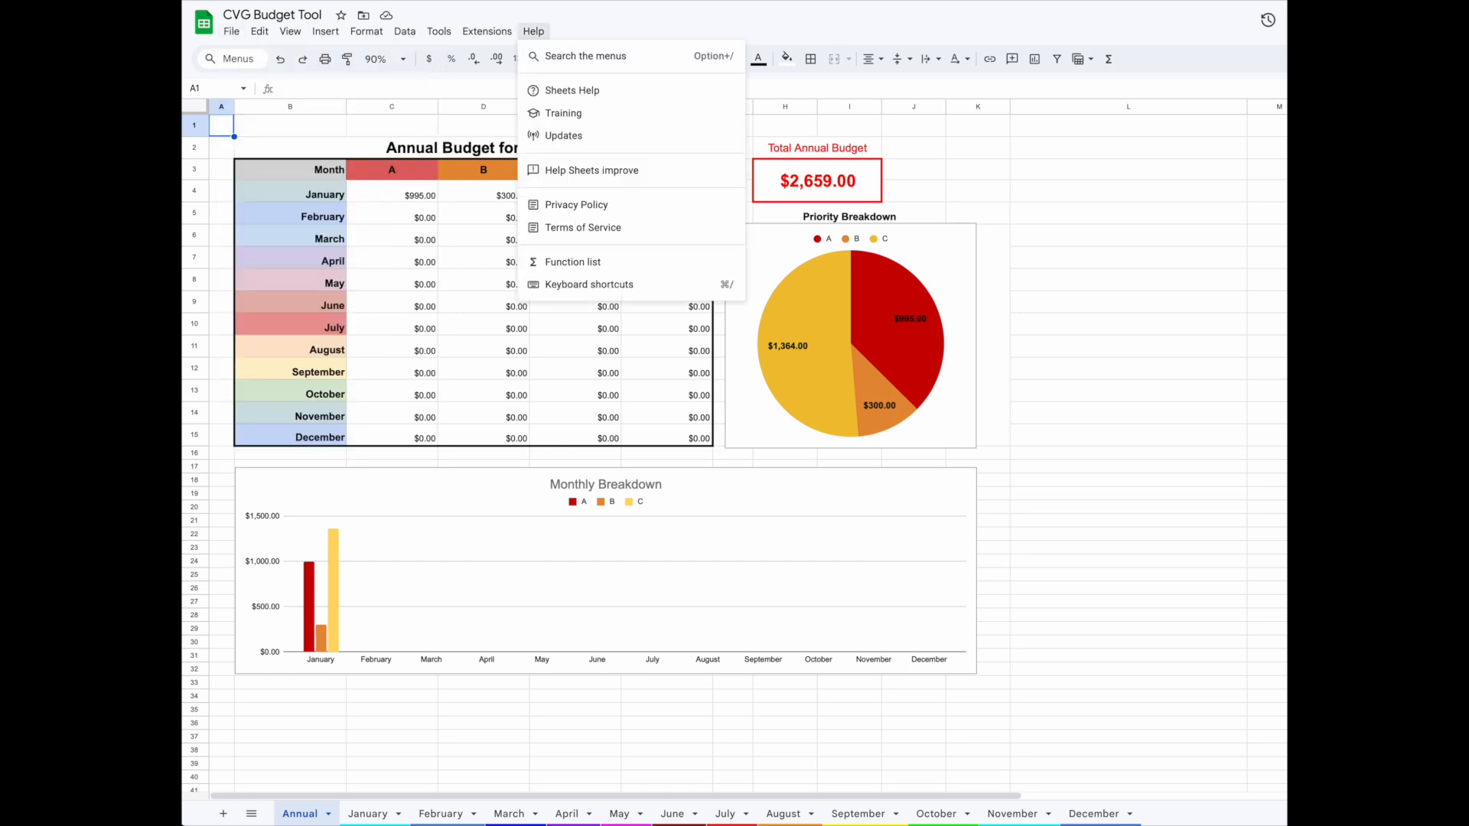
pyautogui.click(773, 14)
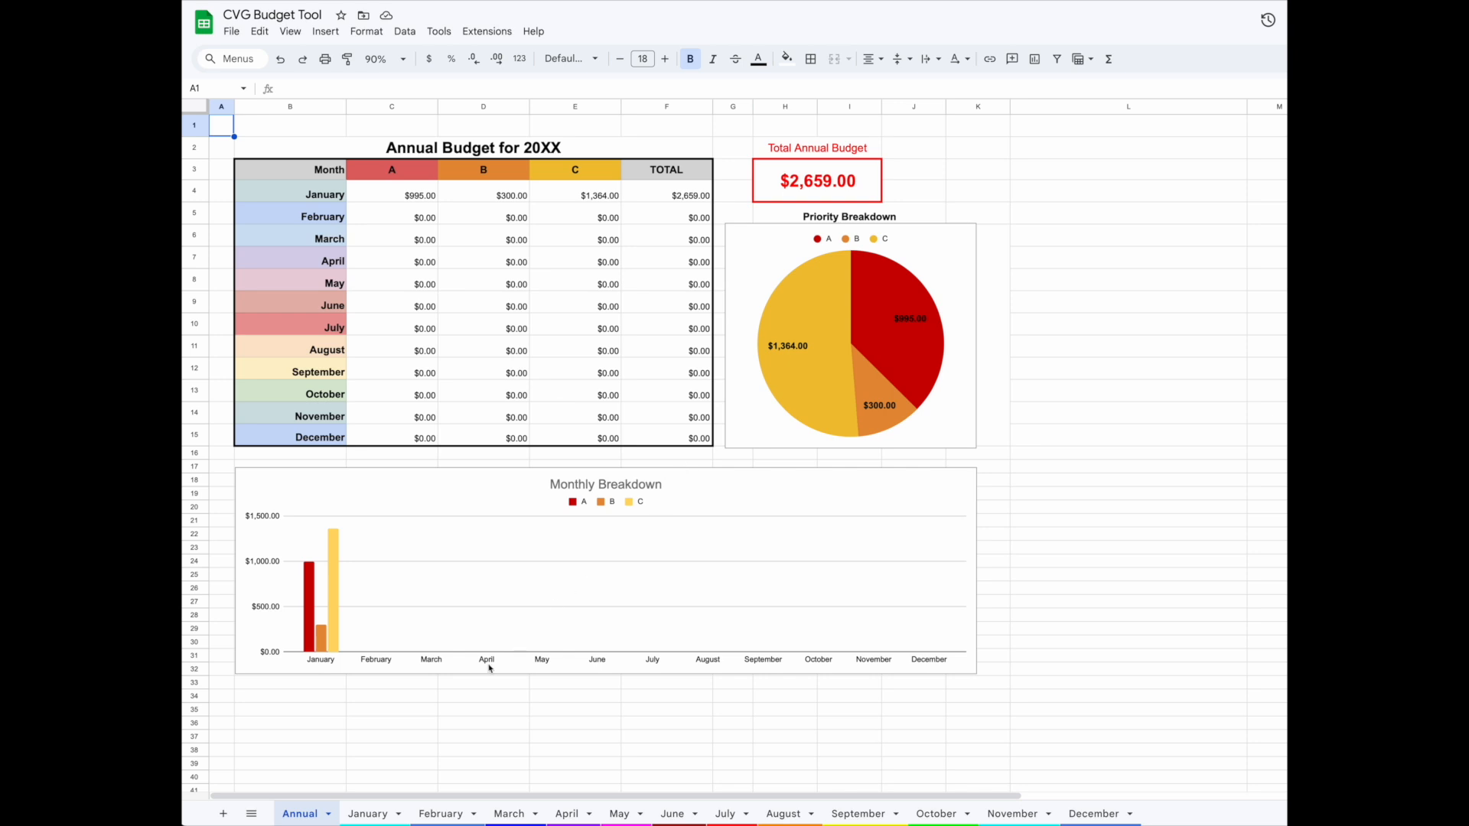
# Step: On the January sheet, change the priority of the Blackmagic camera to b
pyautogui.click(375, 813)
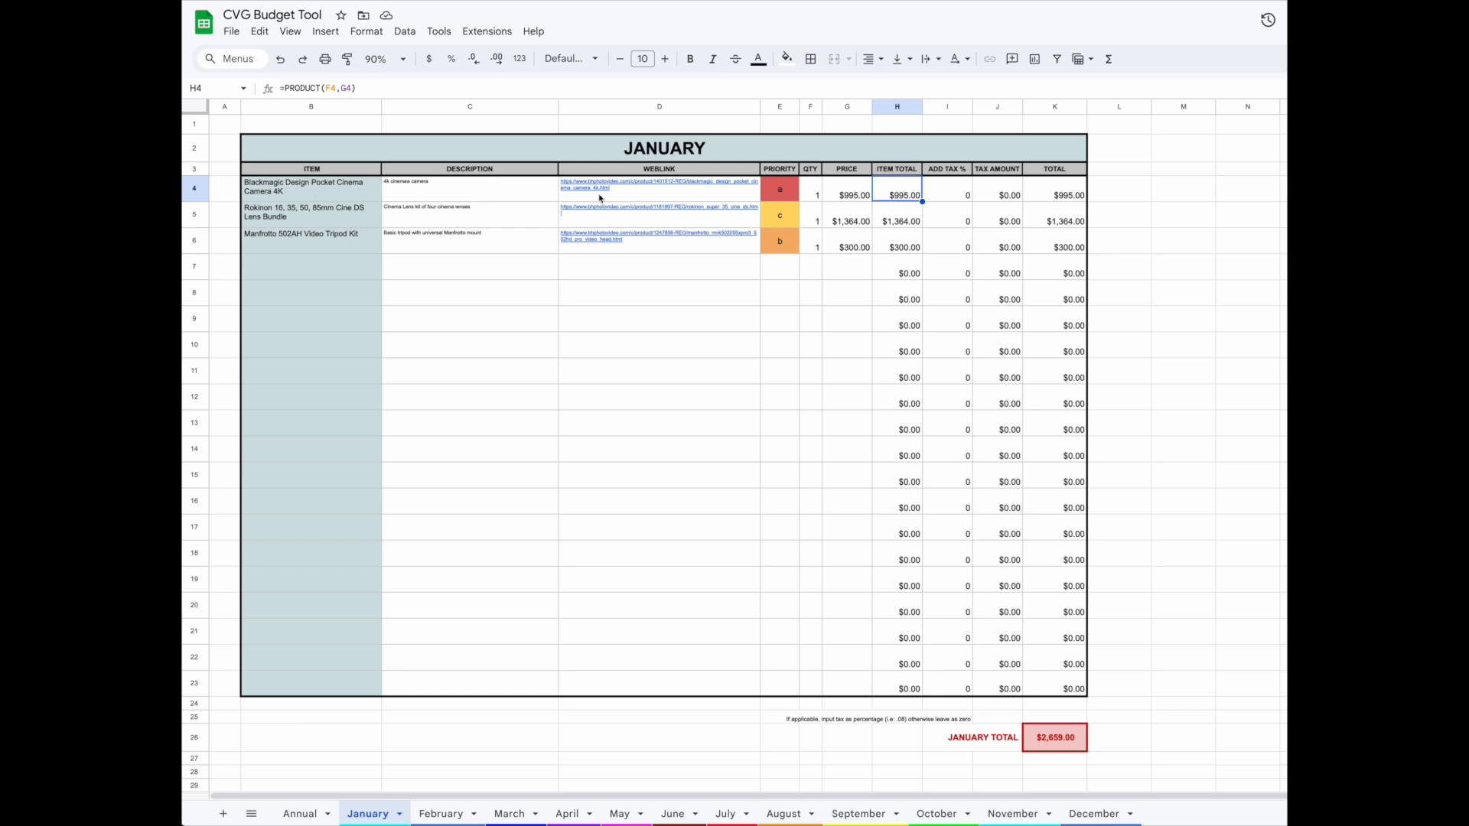
pyautogui.moveTo(656, 194)
pyautogui.click(783, 194)
pyautogui.write('b')
pyautogui.press('Return')
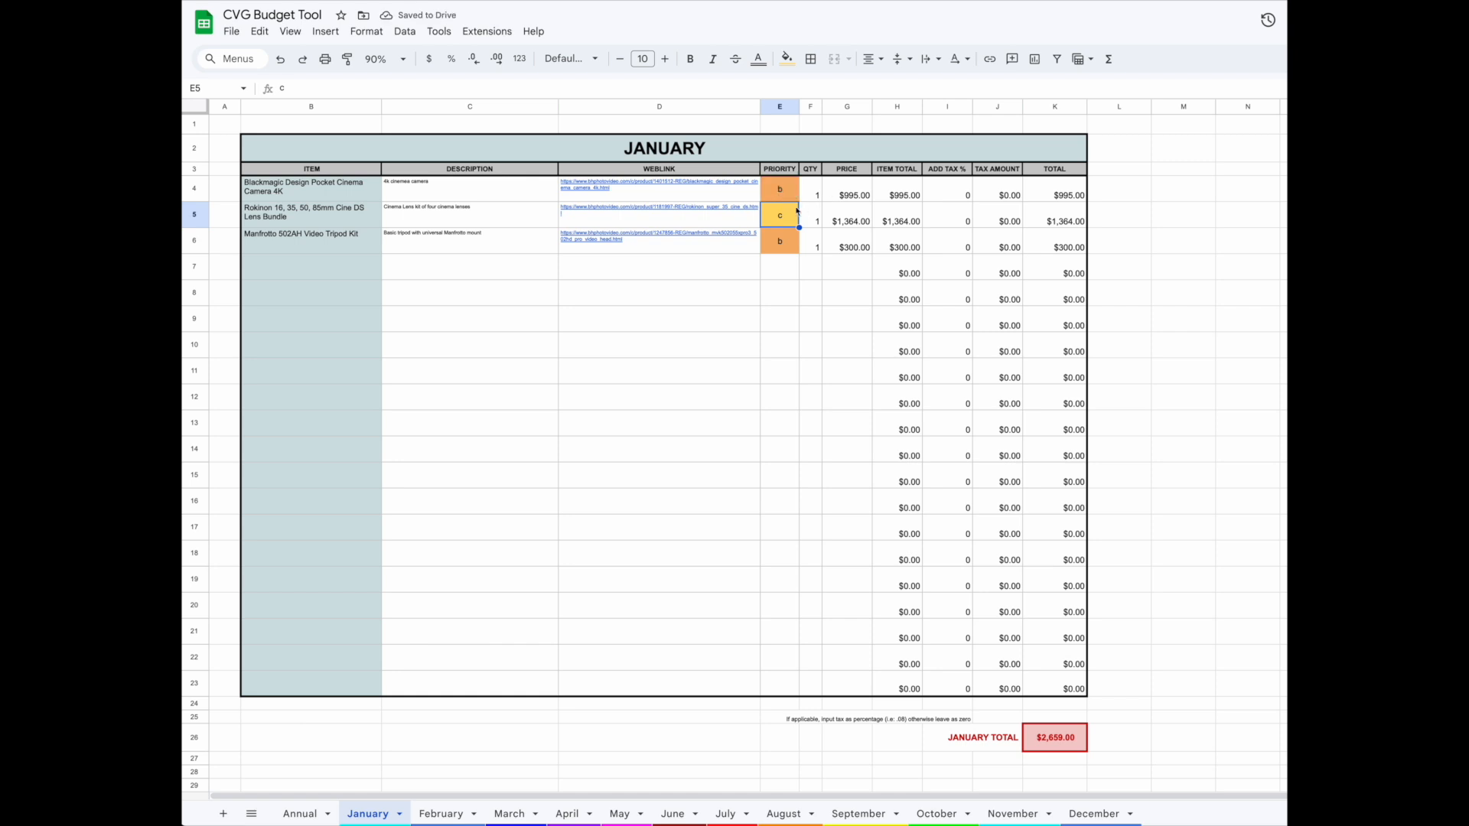
# Step: Set the Blackmagic camera's priority back to a
pyautogui.click(772, 195)
pyautogui.write('a')
pyautogui.press('Return')
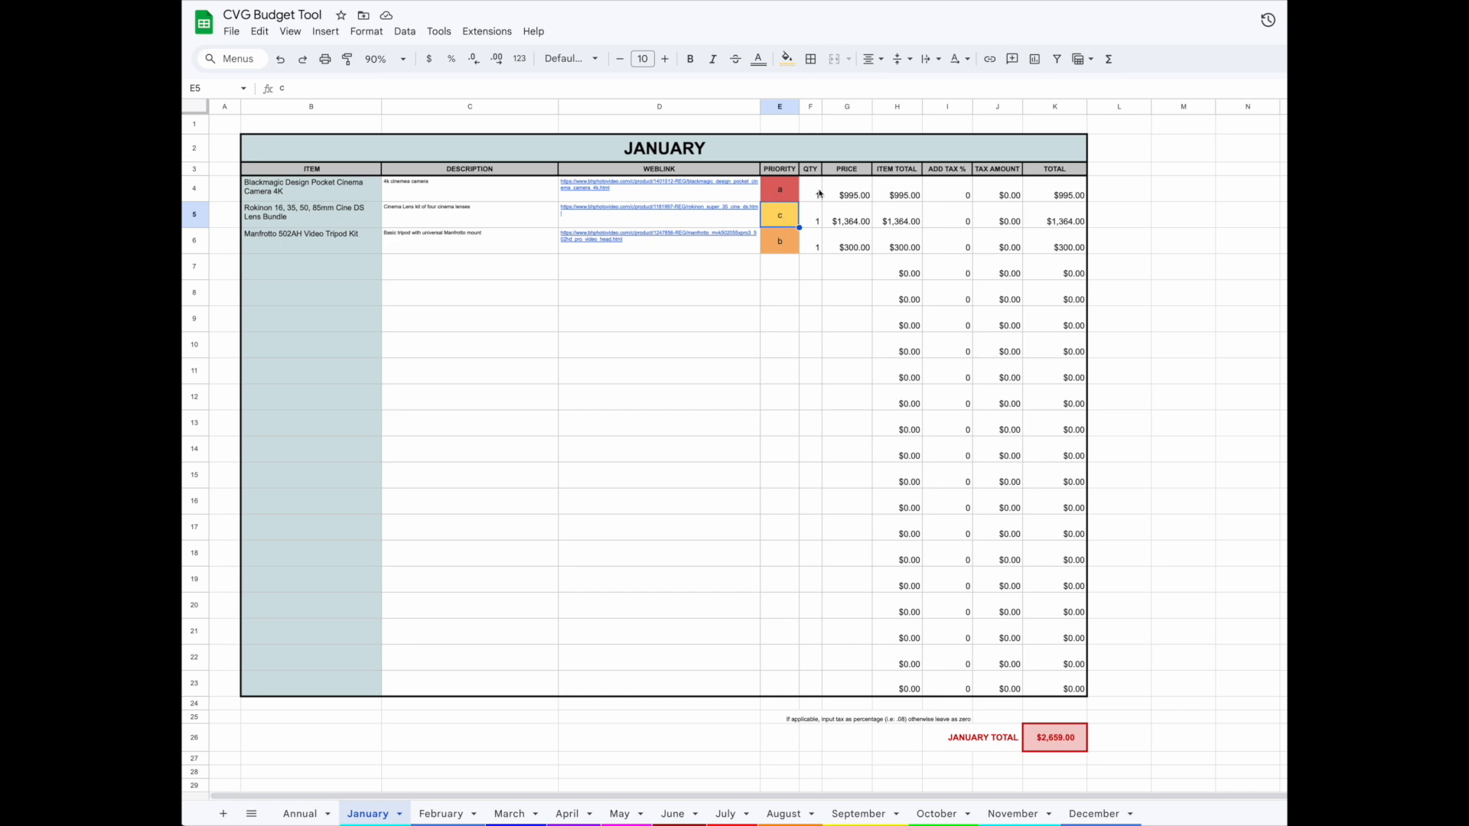
# Step: Set the quantity of the Blackmagic camera to 2
pyautogui.click(818, 196)
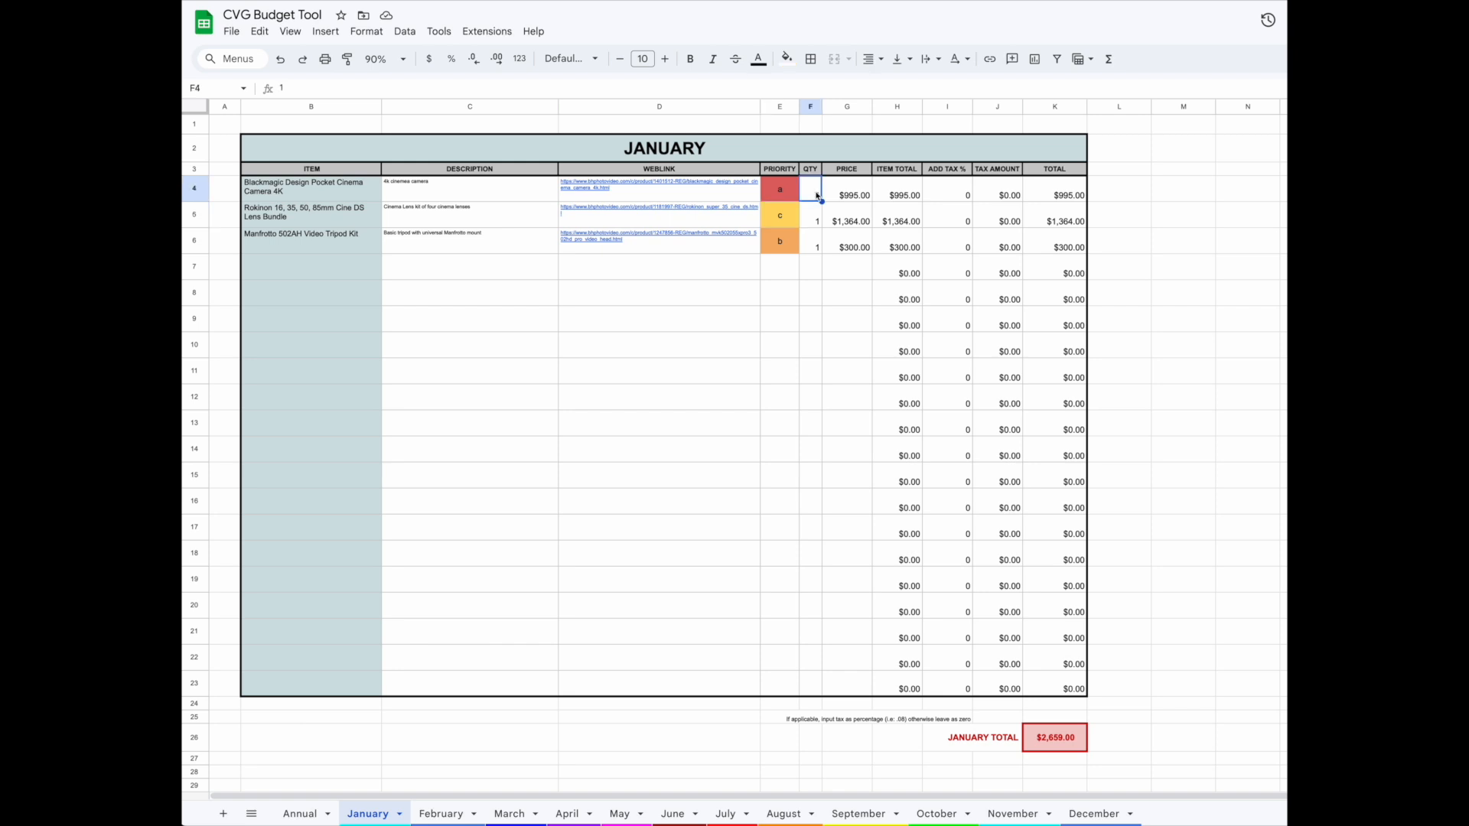
pyautogui.write('2')
pyautogui.press('Return')
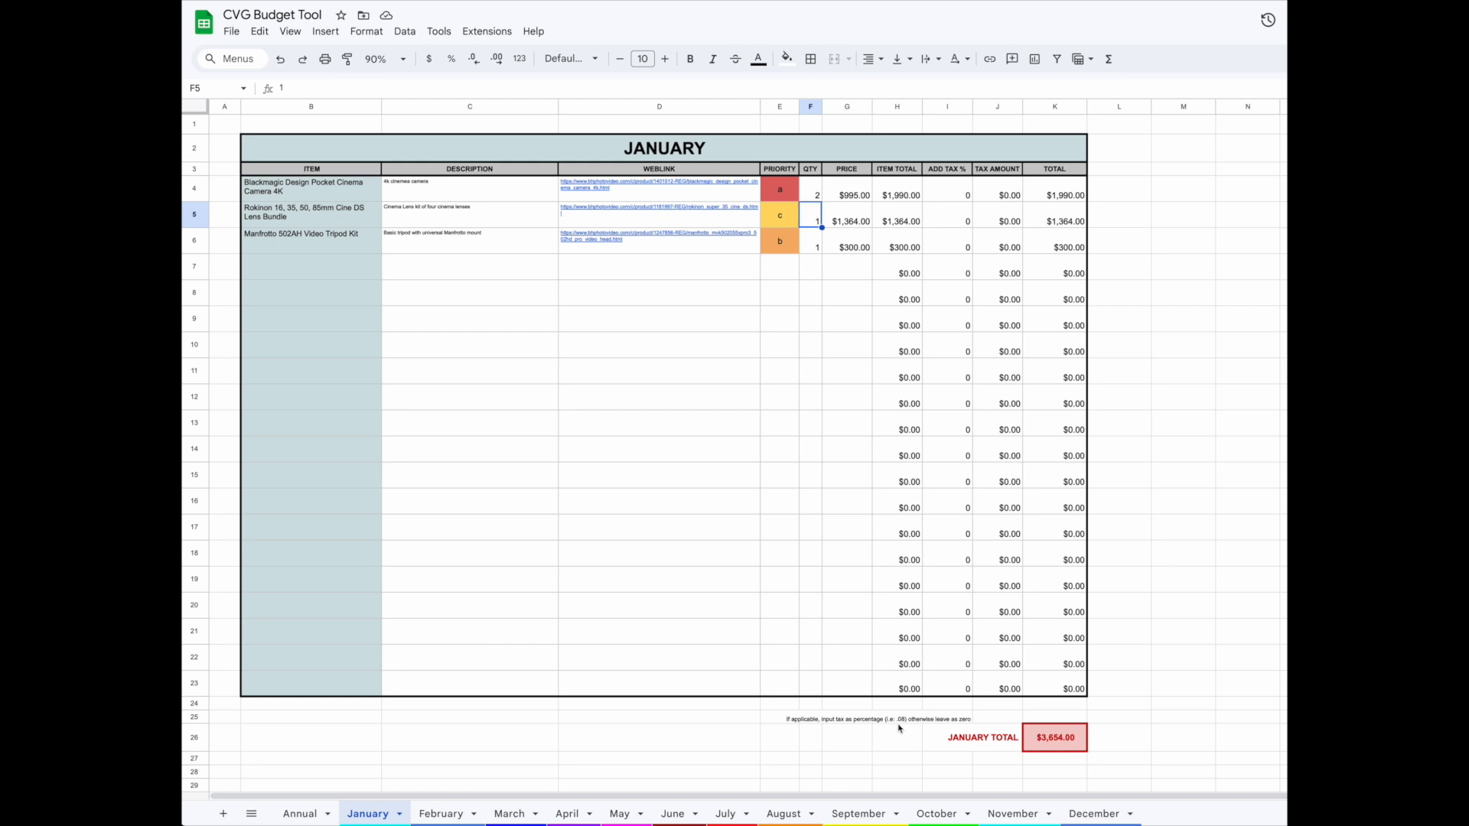
# Step: Set the added tax percentage of the Blackmagic camera to .085 and open the Annual sheet to check the updated summary
pyautogui.scroll(-1, 903, 729)
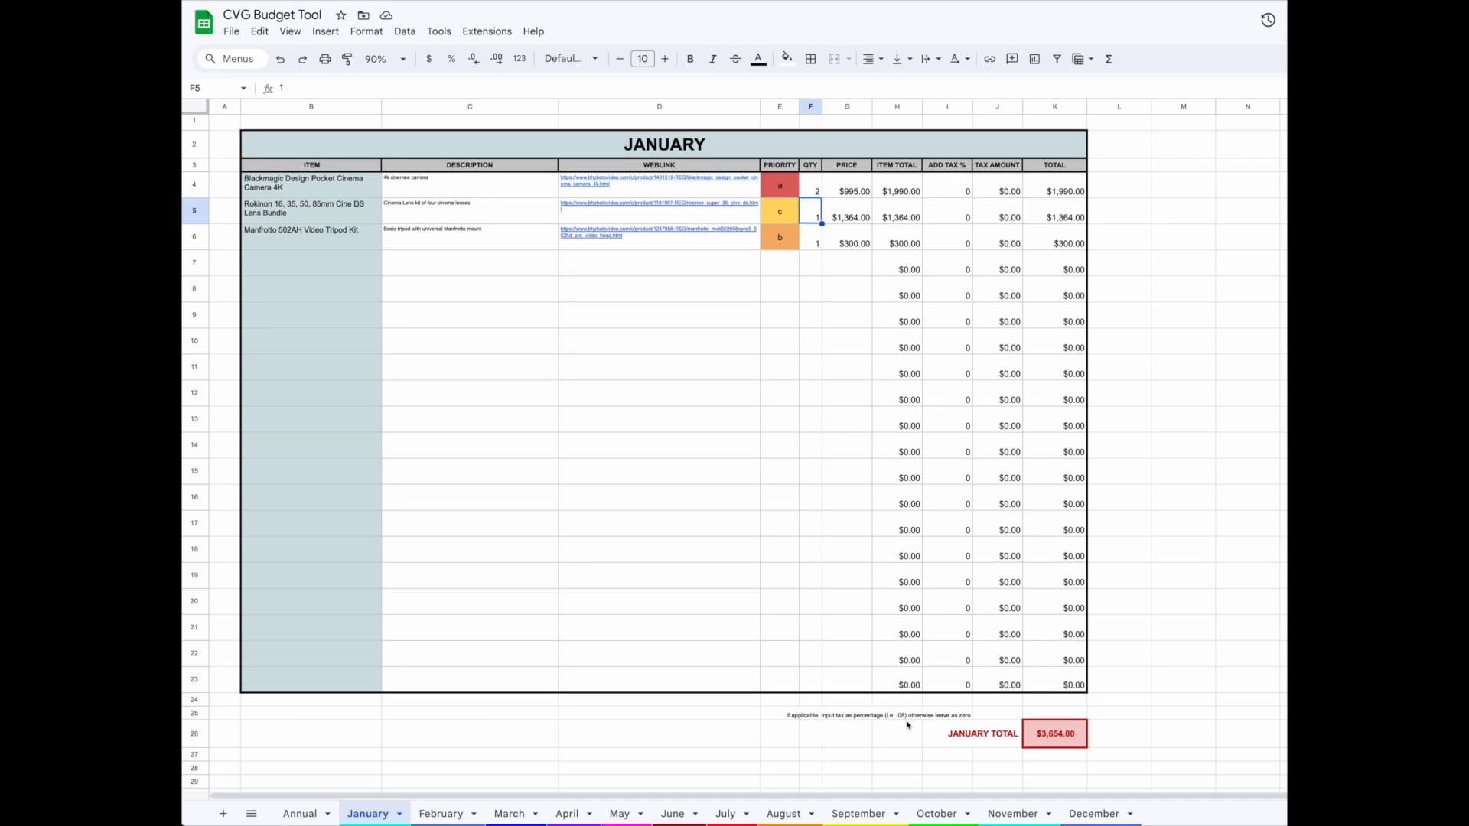
pyautogui.click(948, 192)
pyautogui.scroll(-1, 947, 192)
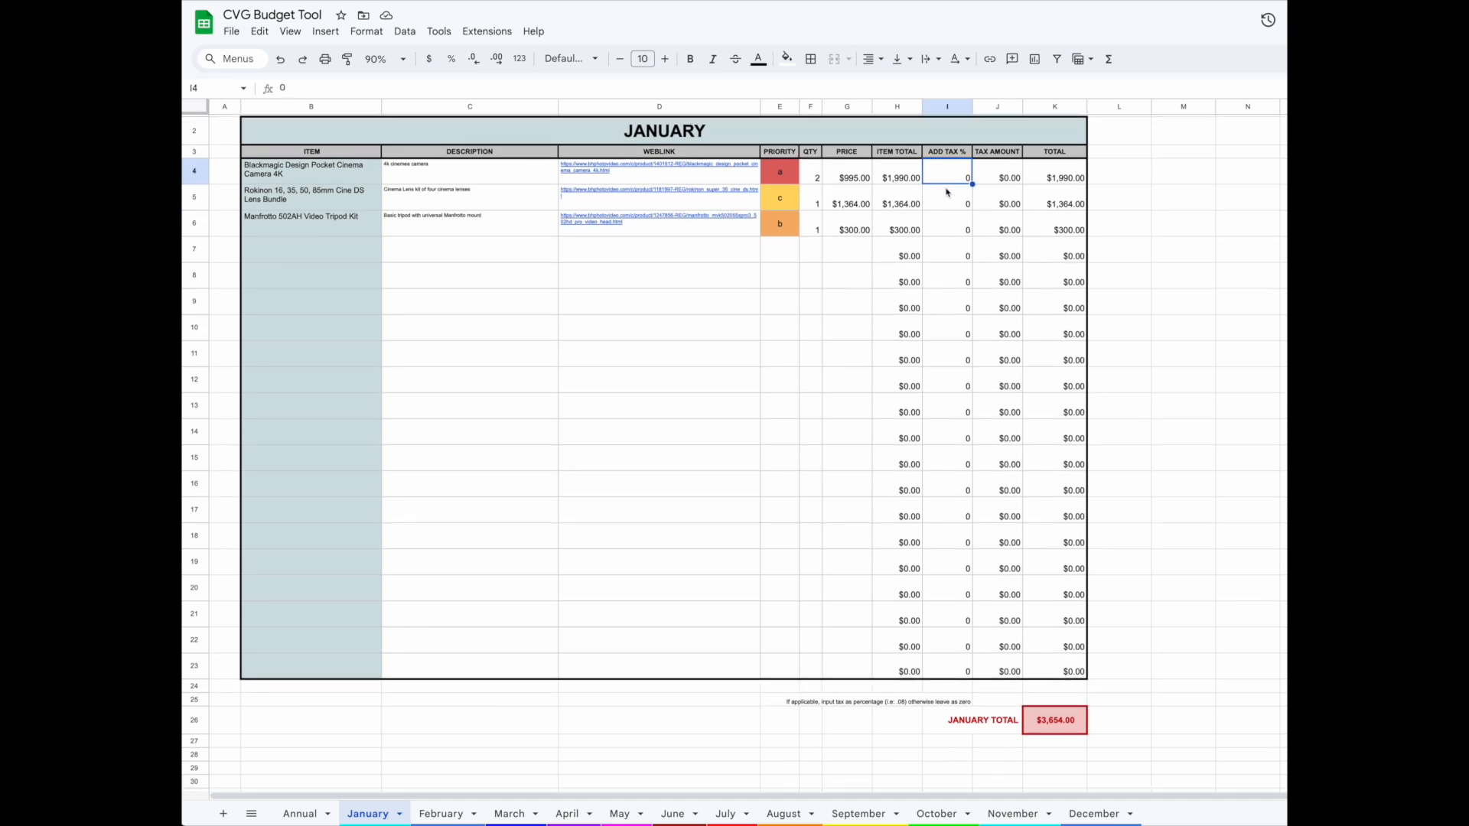
pyautogui.press('Delete')
pyautogui.write('0')
pyautogui.press('Return')
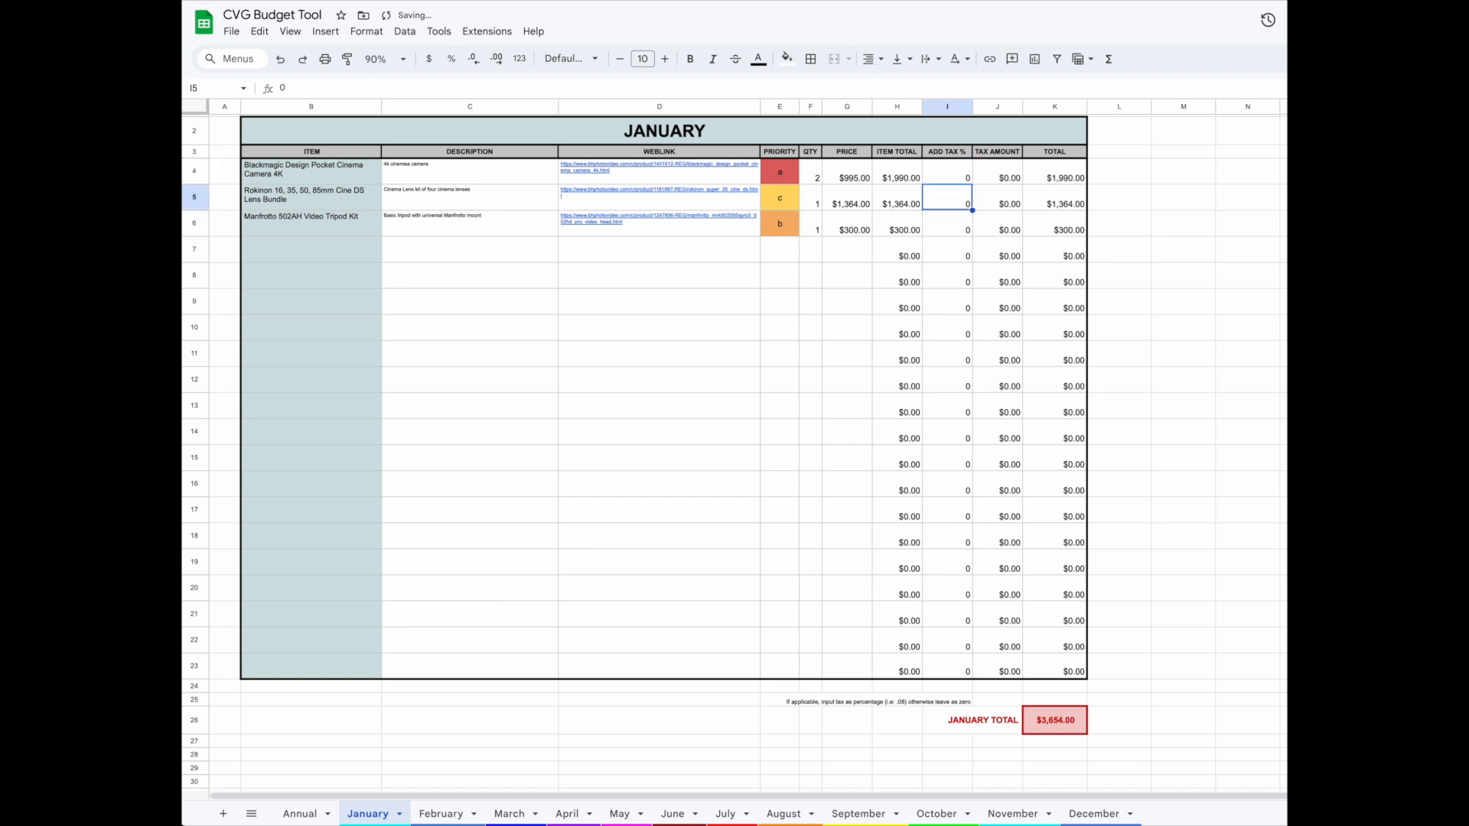
pyautogui.click(961, 178)
pyautogui.write('.085')
pyautogui.press('Return')
pyautogui.click(288, 814)
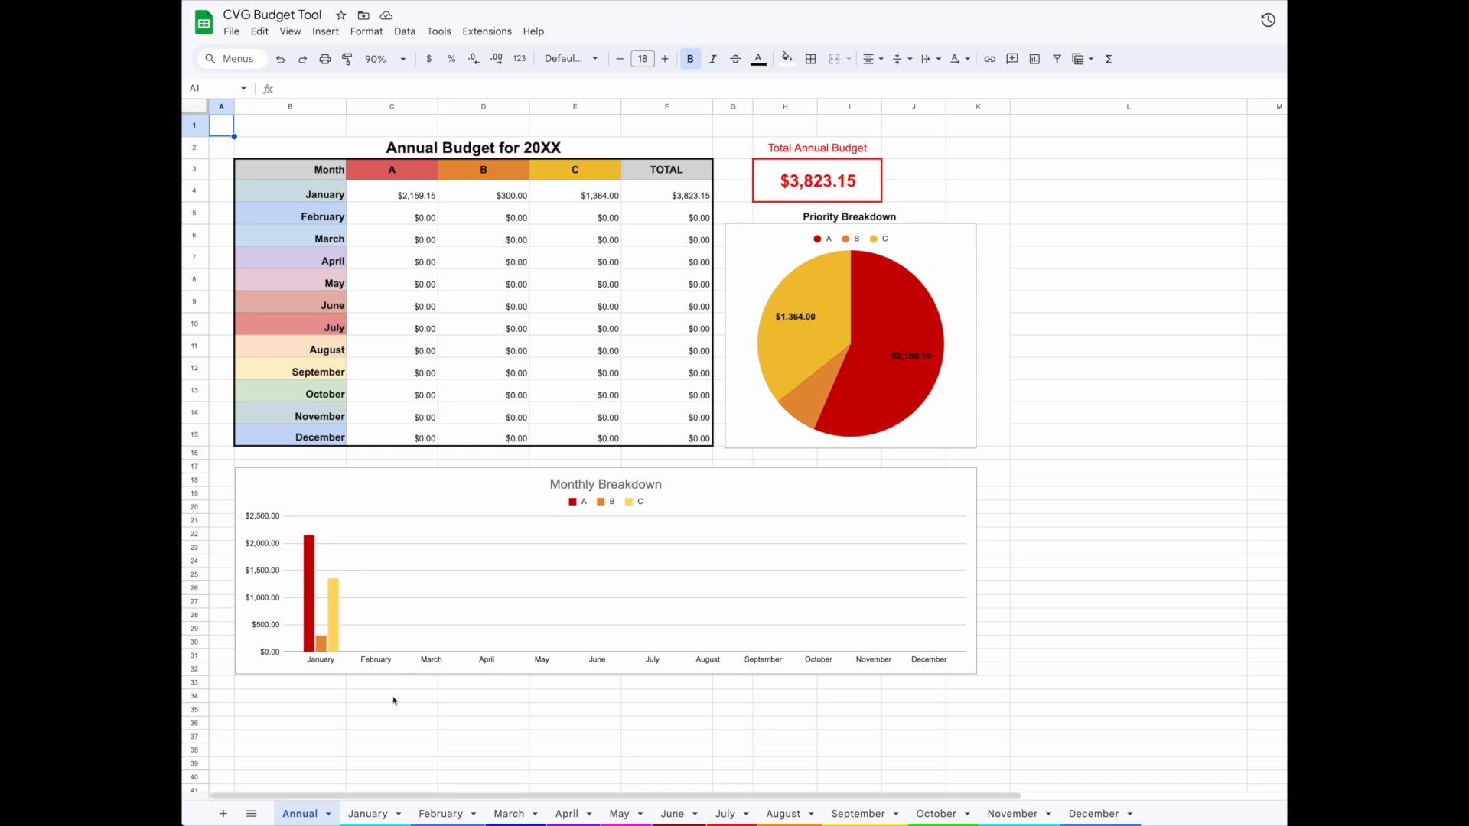
# Step: On the February sheet, enter the first item as LED with the description "10ft x 20ft LED wall 2.9mm"
pyautogui.click(441, 813)
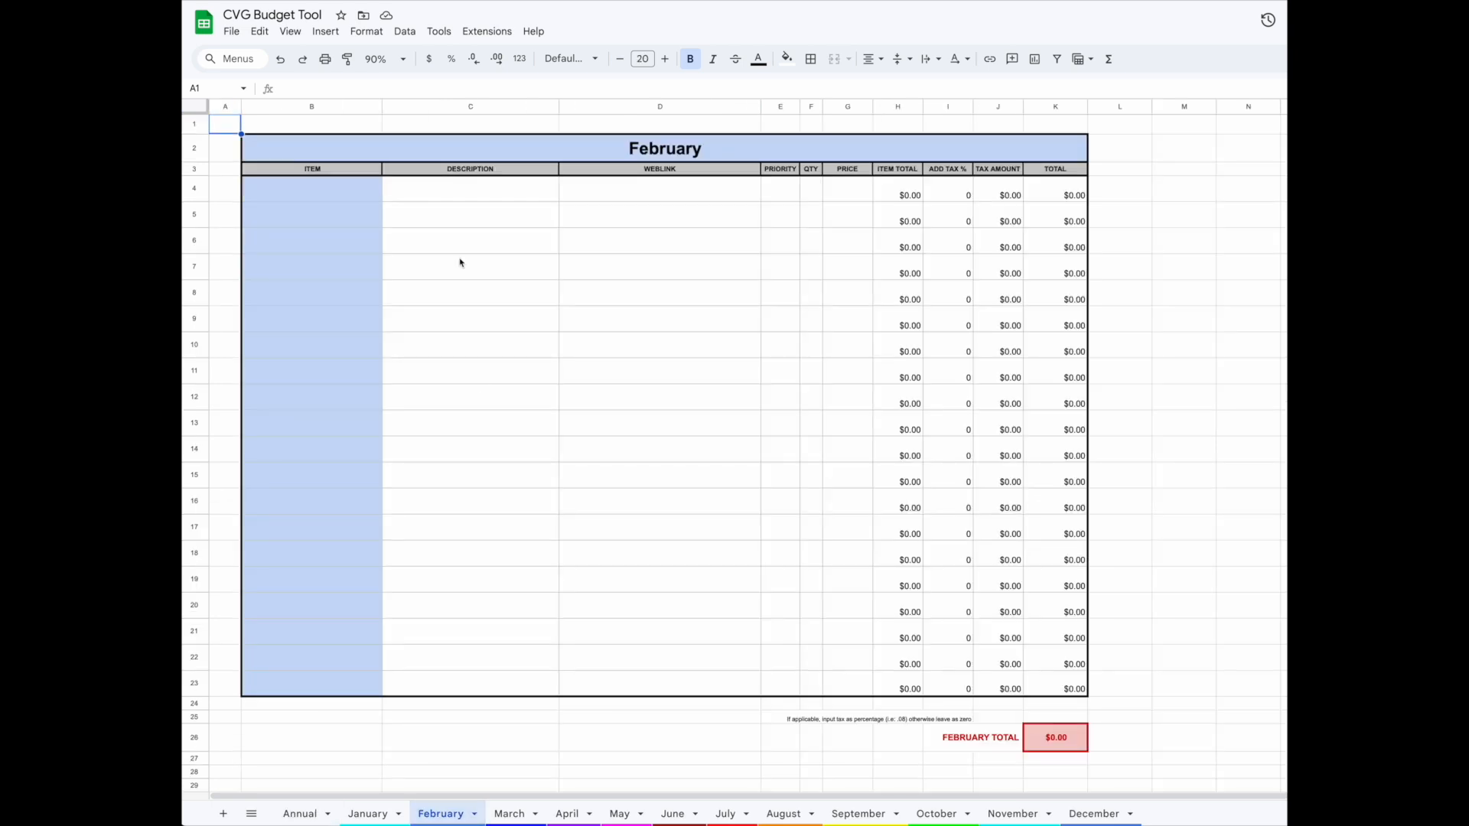
pyautogui.click(317, 193)
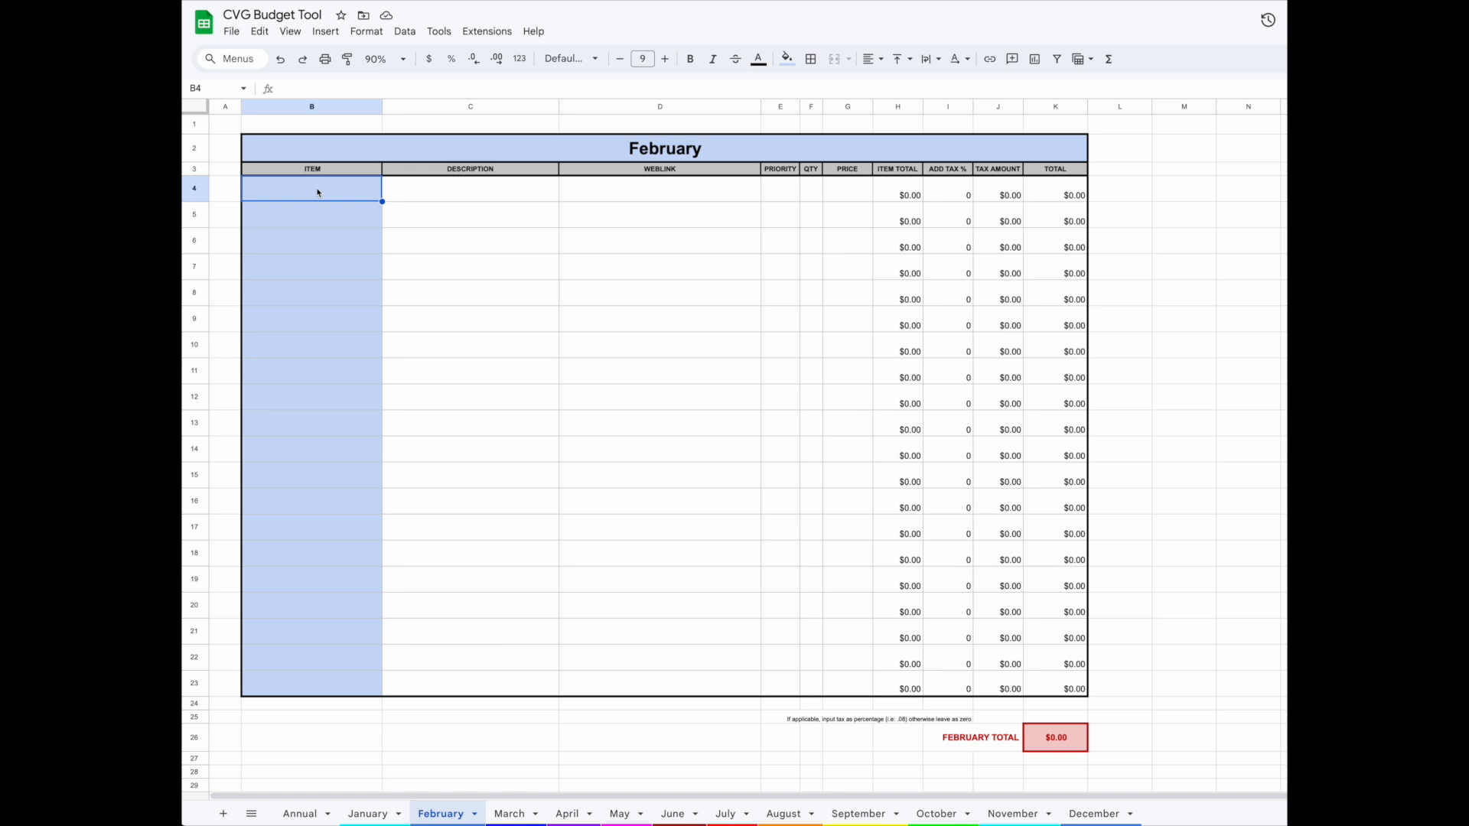
pyautogui.write('LED')
pyautogui.press('Tab')
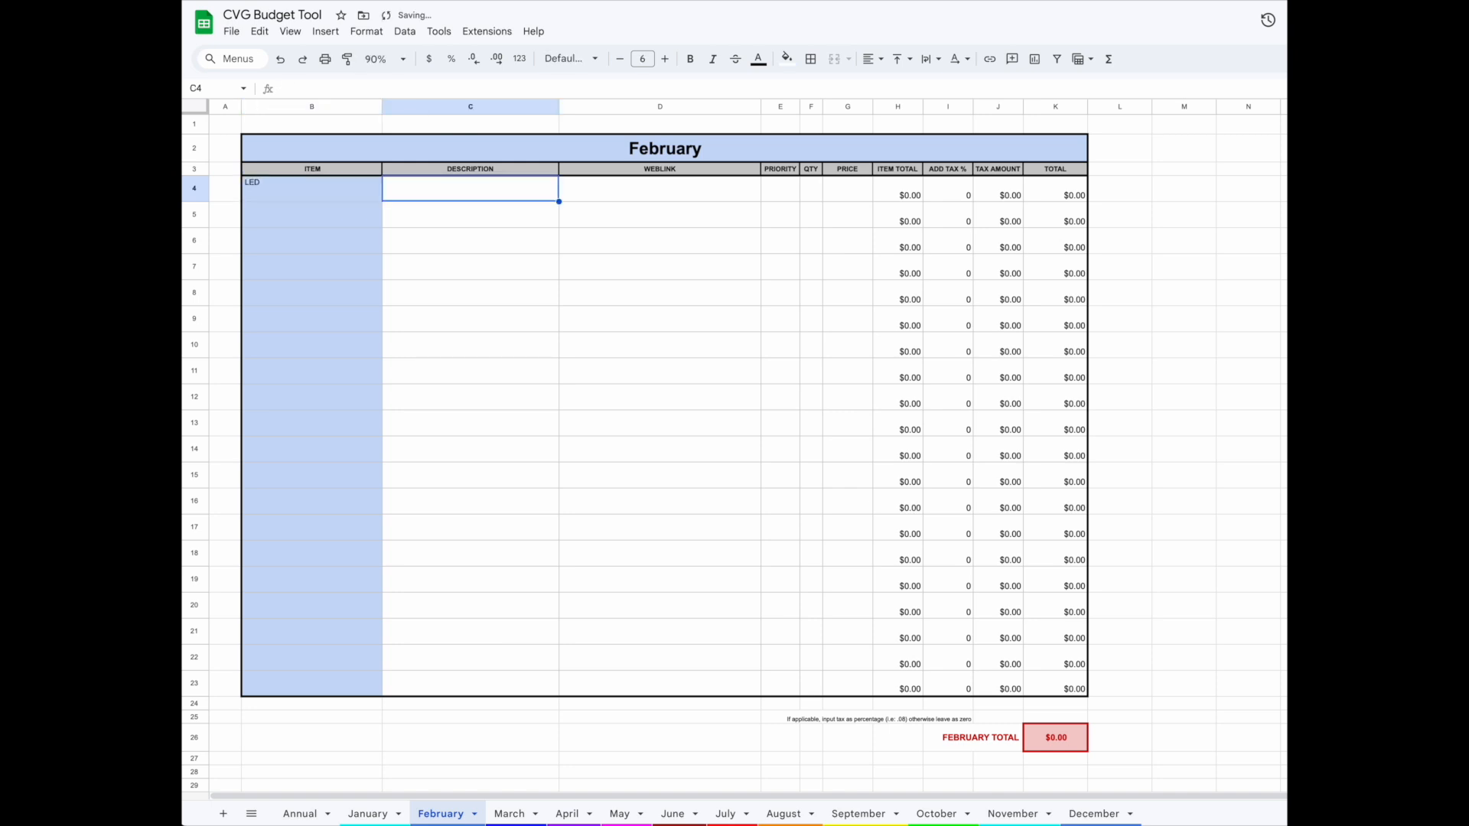
pyautogui.write('1')
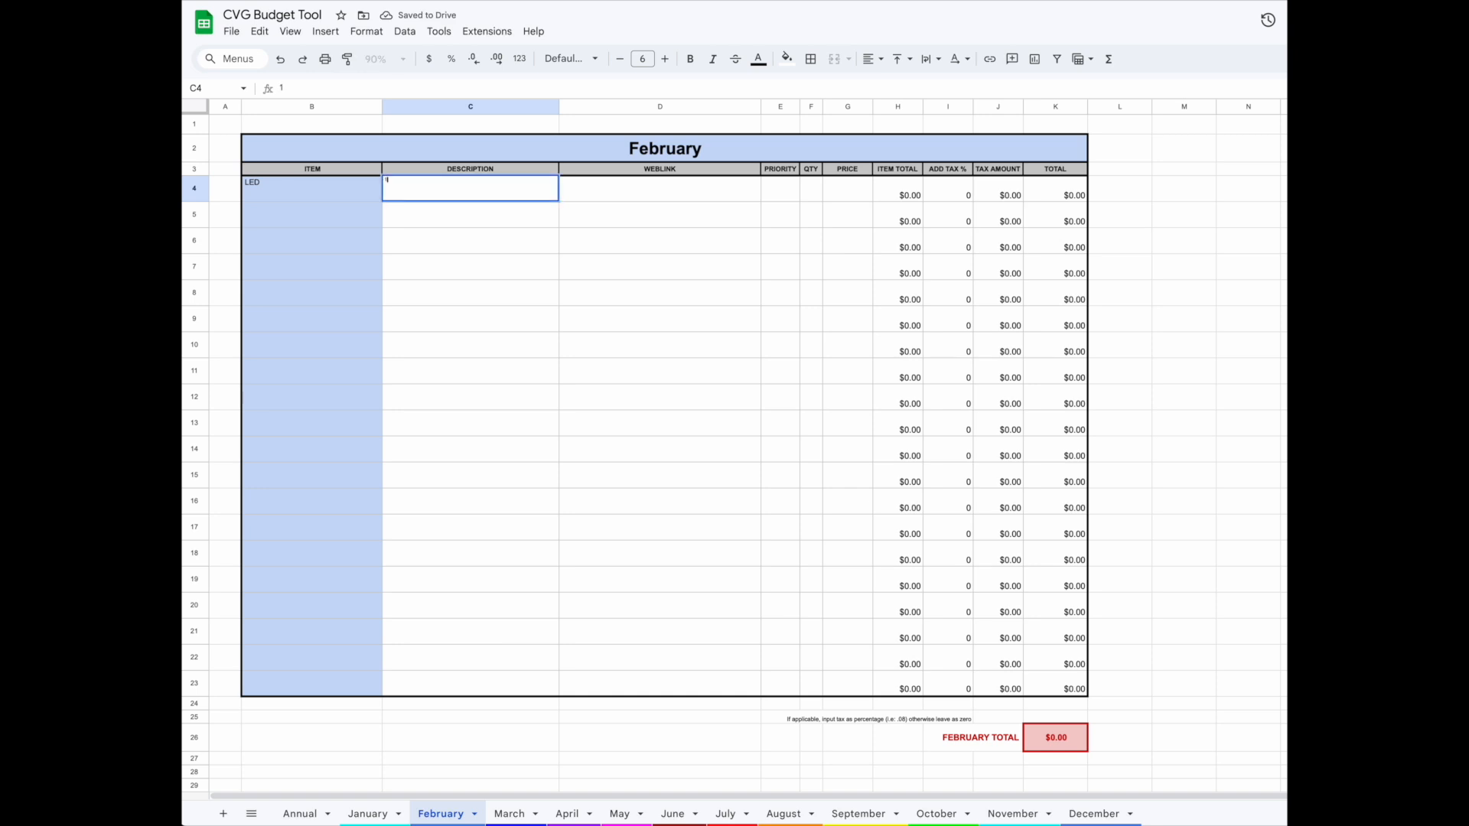
pyautogui.write('0ft x 20ft LED wall 2.9mm')
pyautogui.click(637, 195)
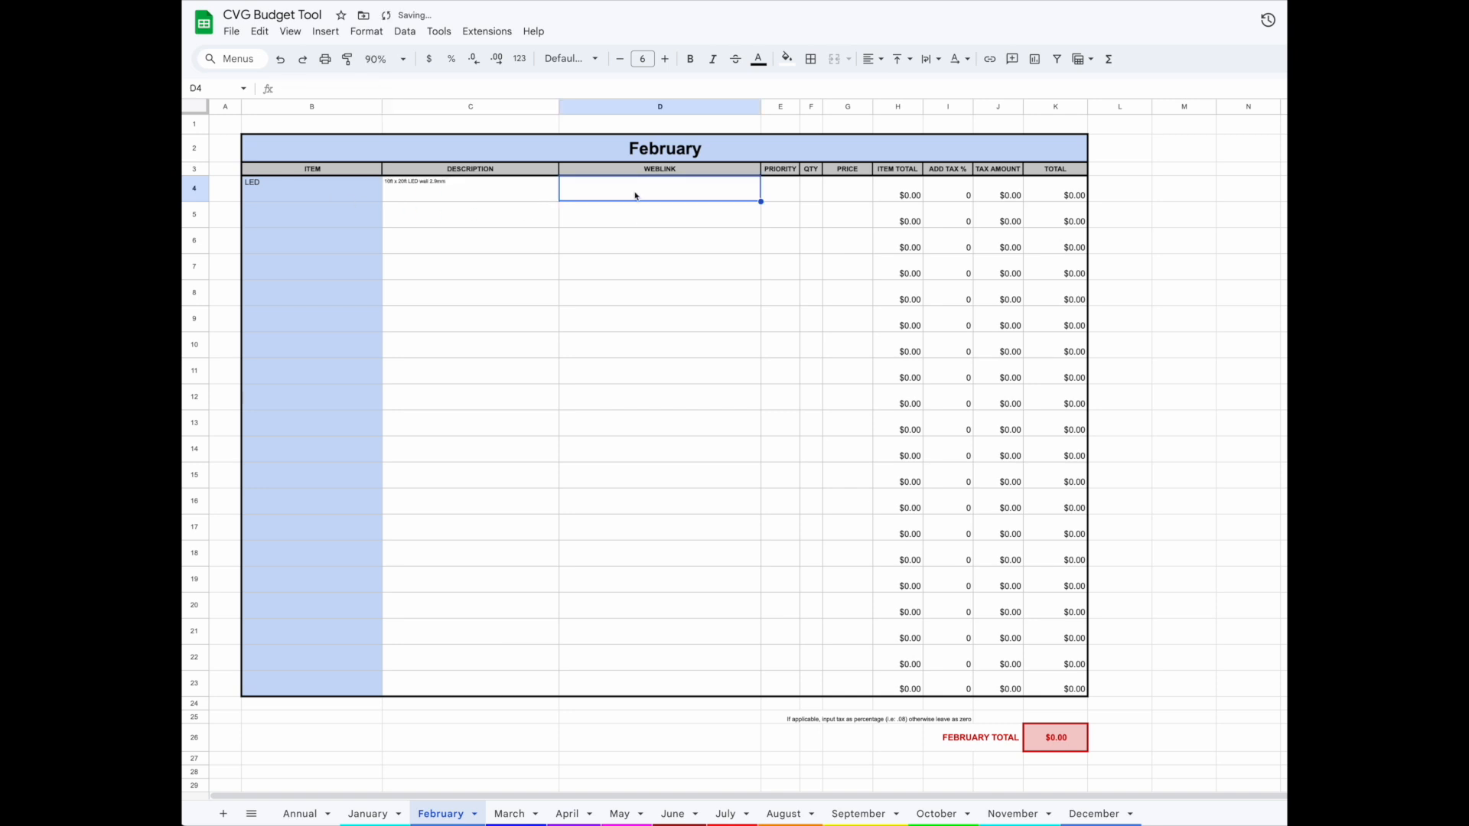
# Step: Give the February LED item priority c and quantity 1
pyautogui.click(789, 190)
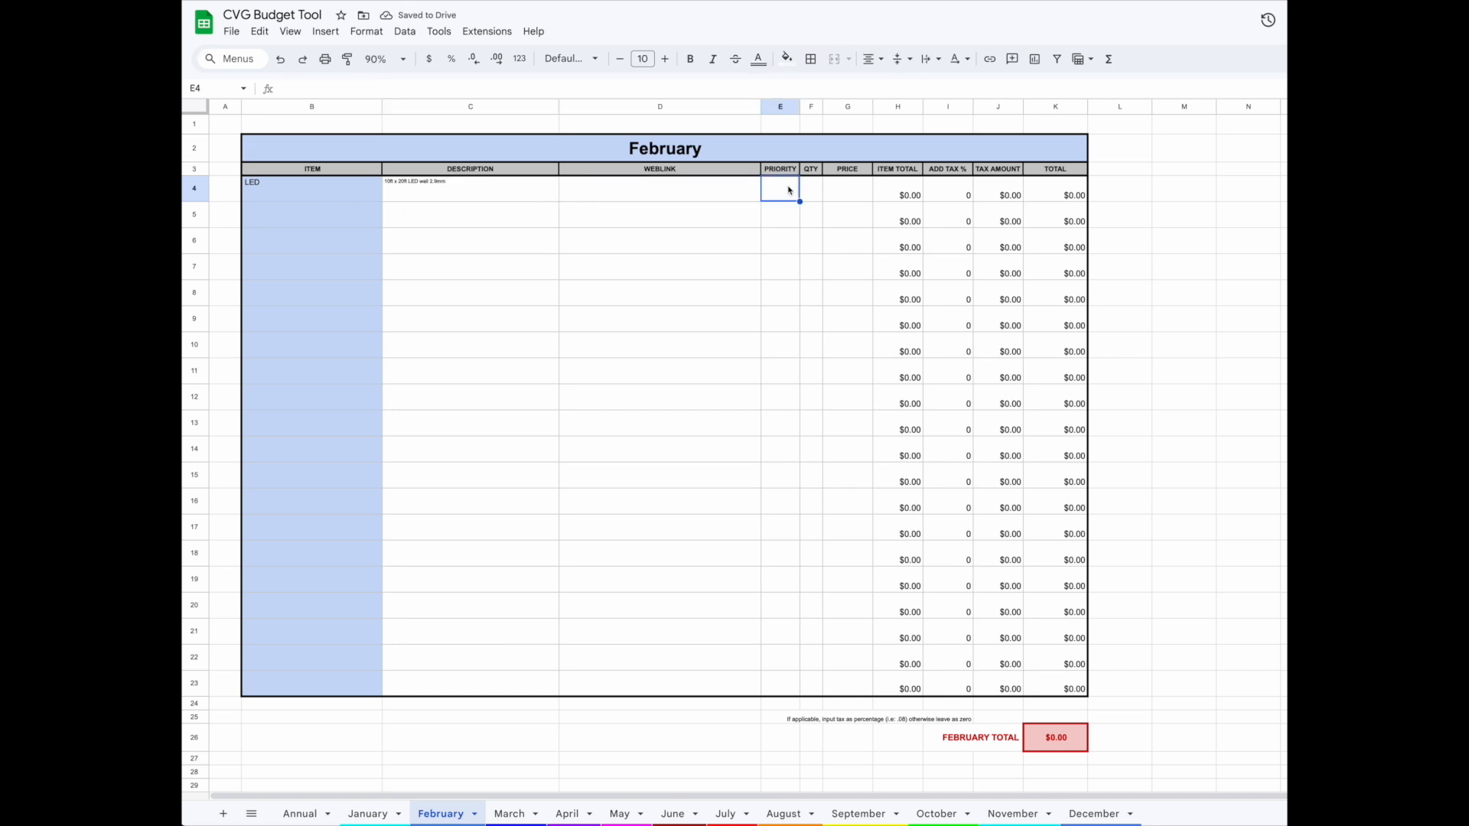
pyautogui.write('c')
pyautogui.press('Tab')
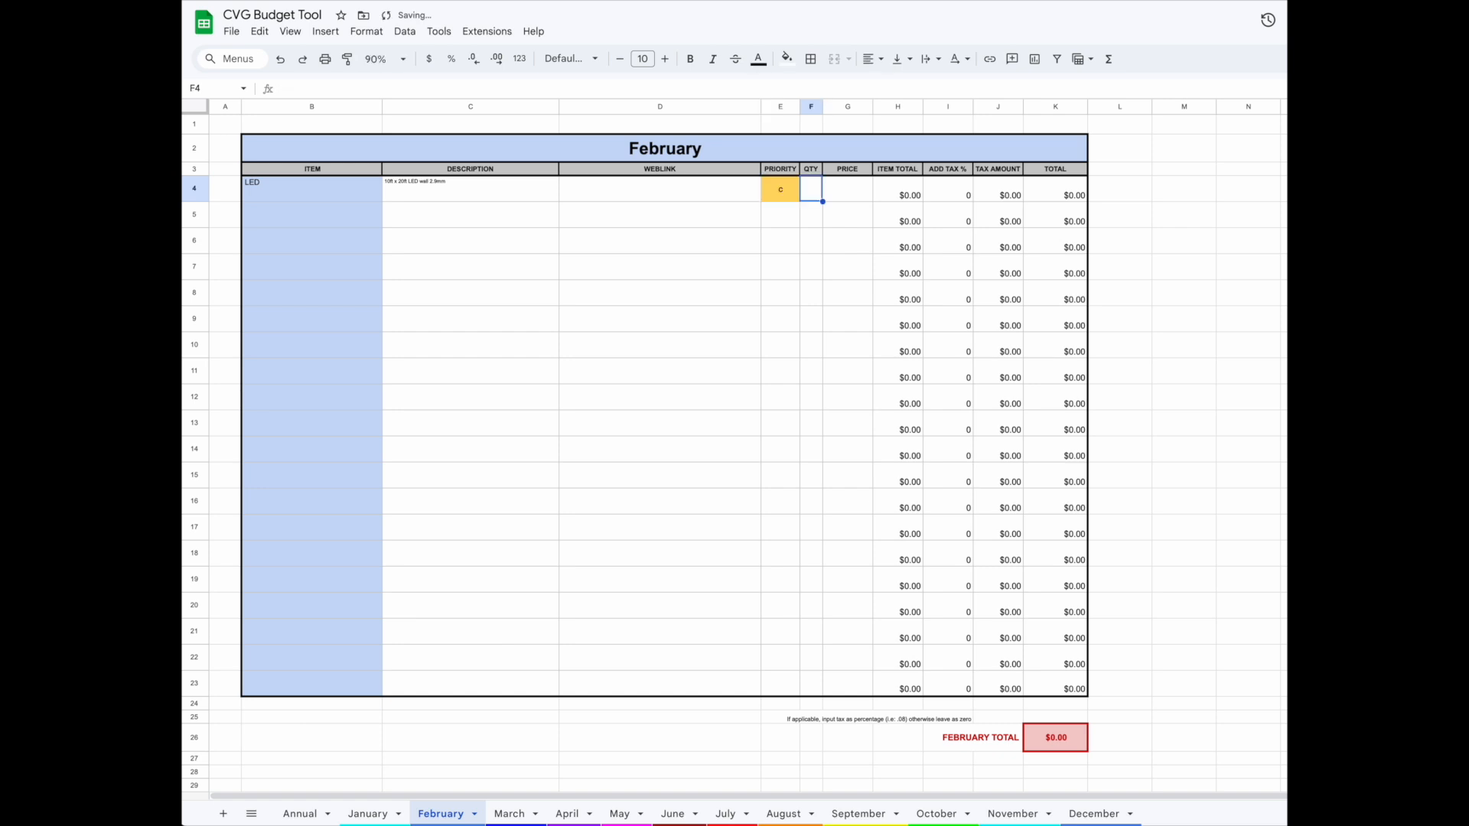
pyautogui.write('1')
pyautogui.press('Tab')
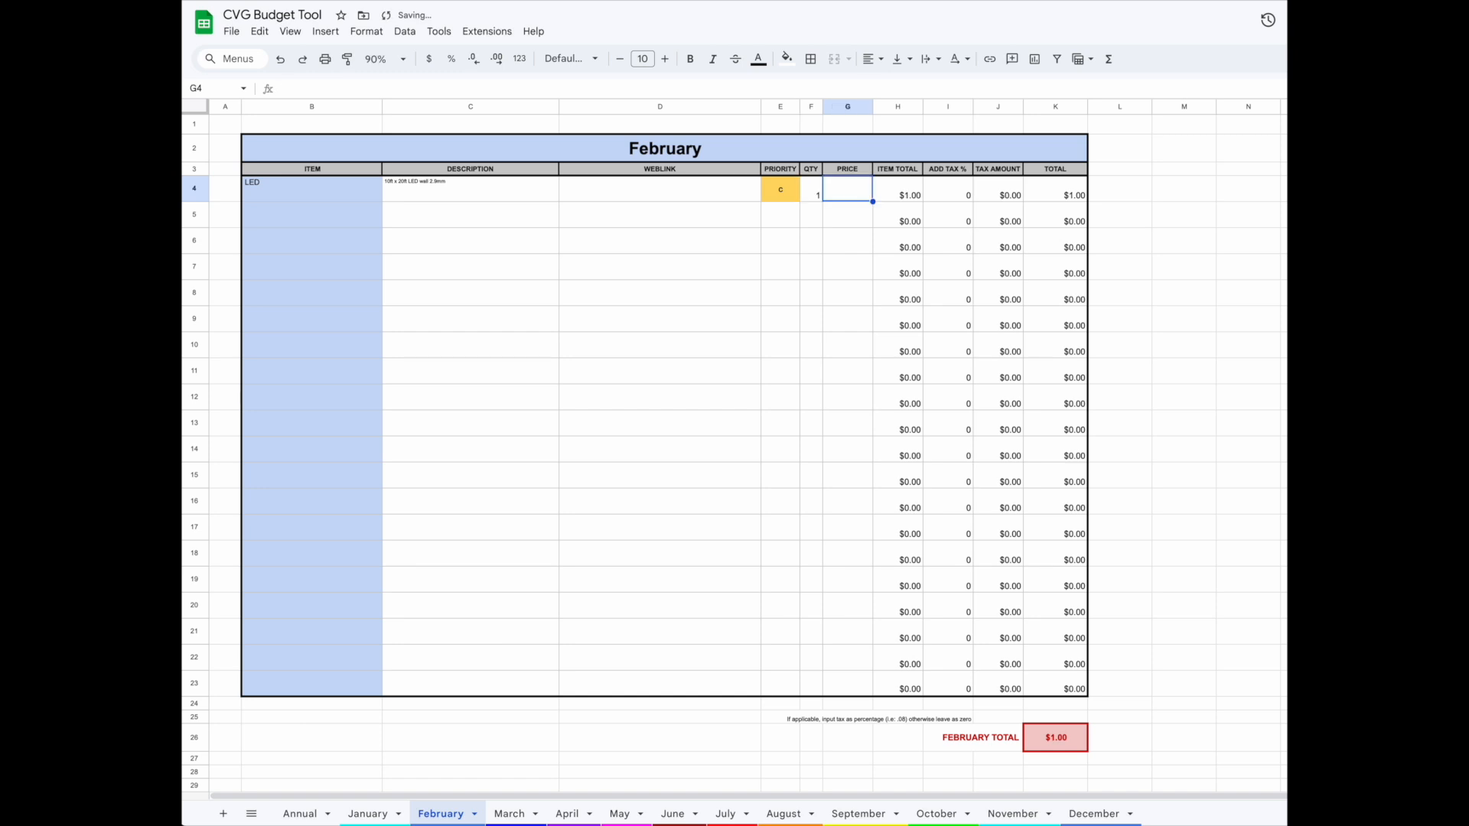
# Step: Enter 50000 as the price of the February LED item
pyautogui.write('15000')
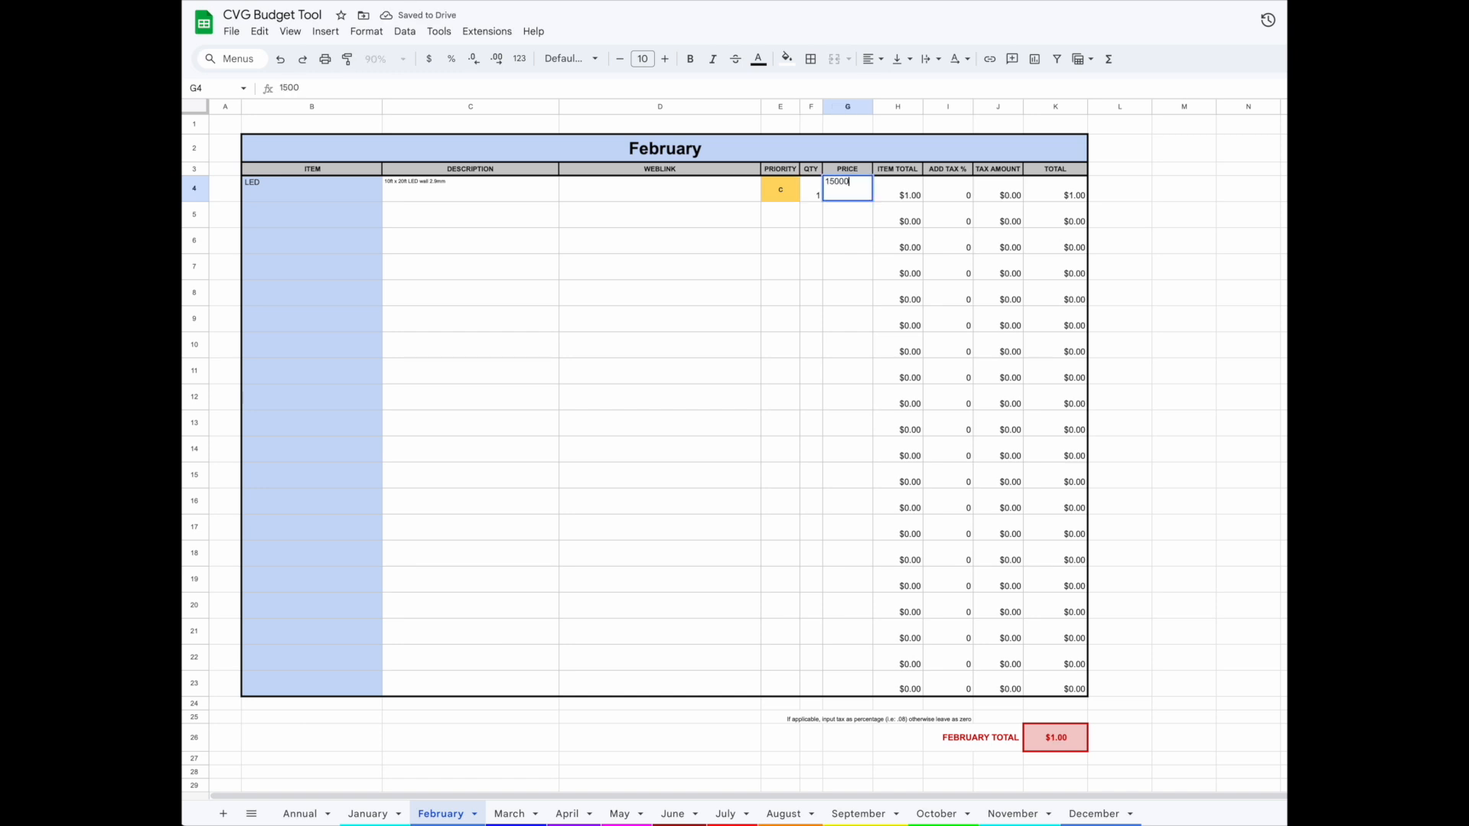
pyautogui.press('BackSpace')
pyautogui.press('BackSpace')
pyautogui.press('BackSpace')
pyautogui.press('BackSpace')
pyautogui.press('BackSpace')
pyautogui.write('50000')
pyautogui.press('Tab')
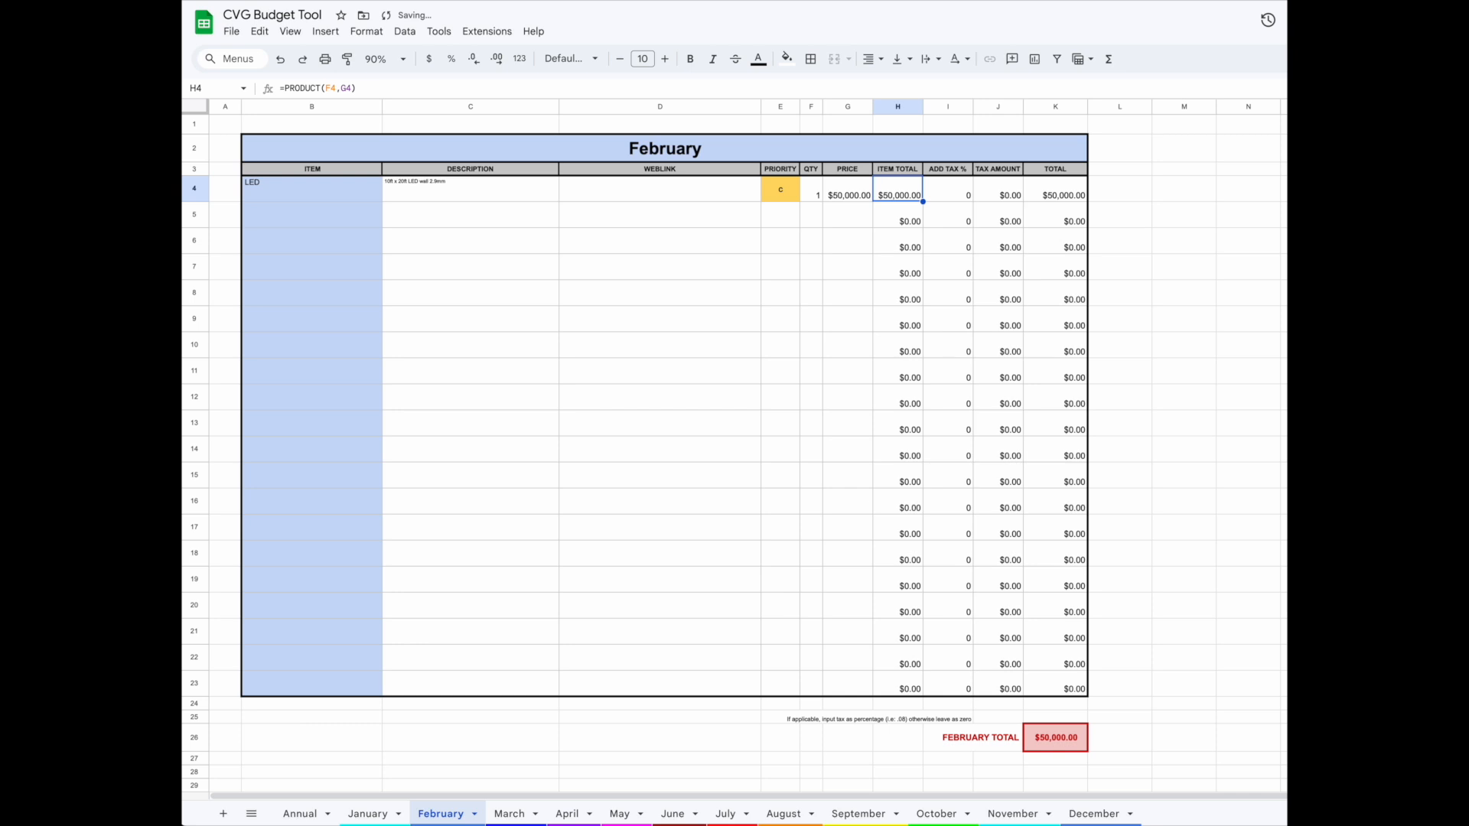
# Step: Set the LED item's added tax percentage to .085 and open the Annual sheet to check the updated totals
pyautogui.press('Tab')
pyautogui.write('.085')
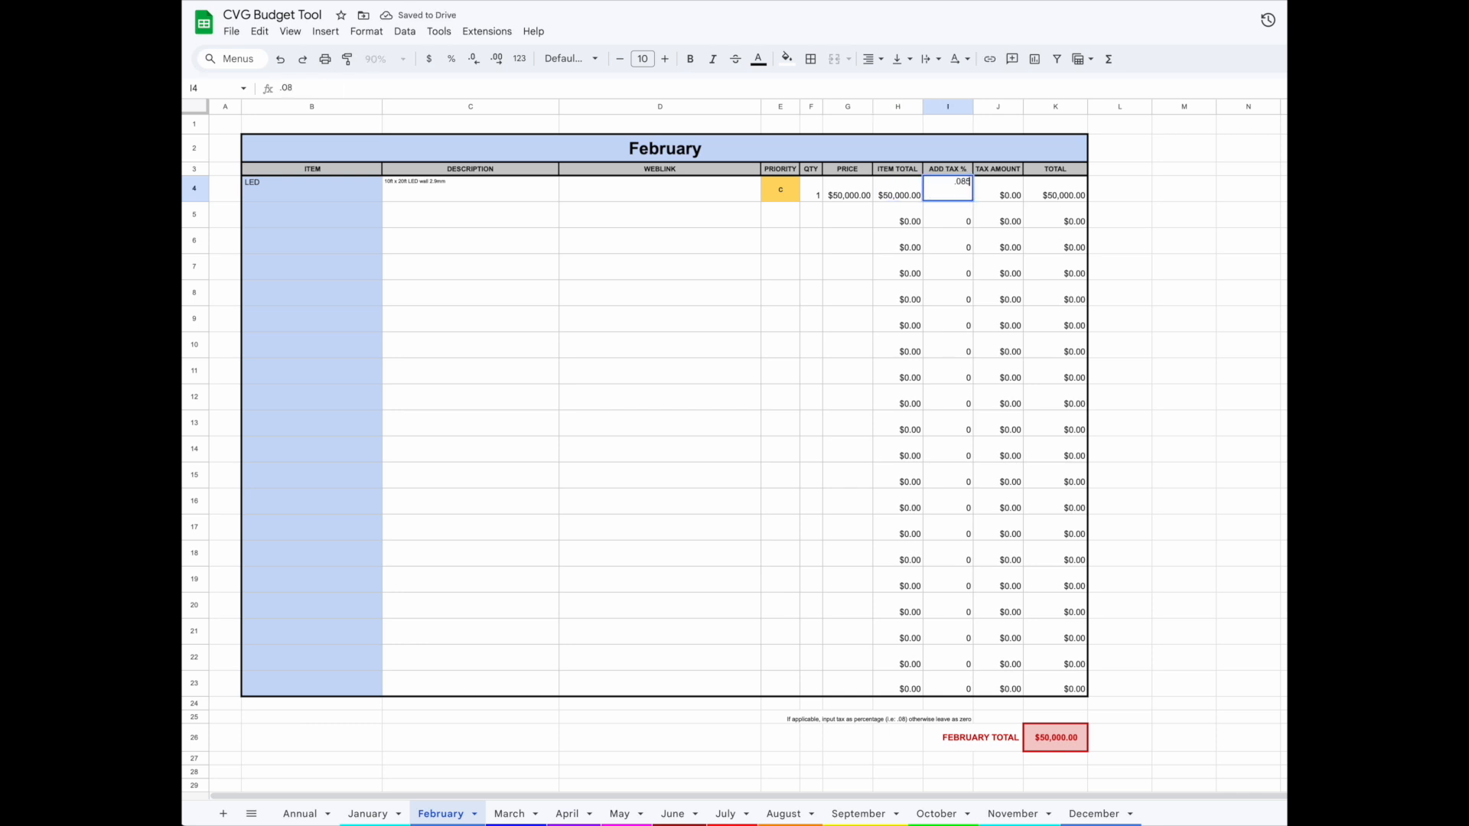
pyautogui.press('Tab')
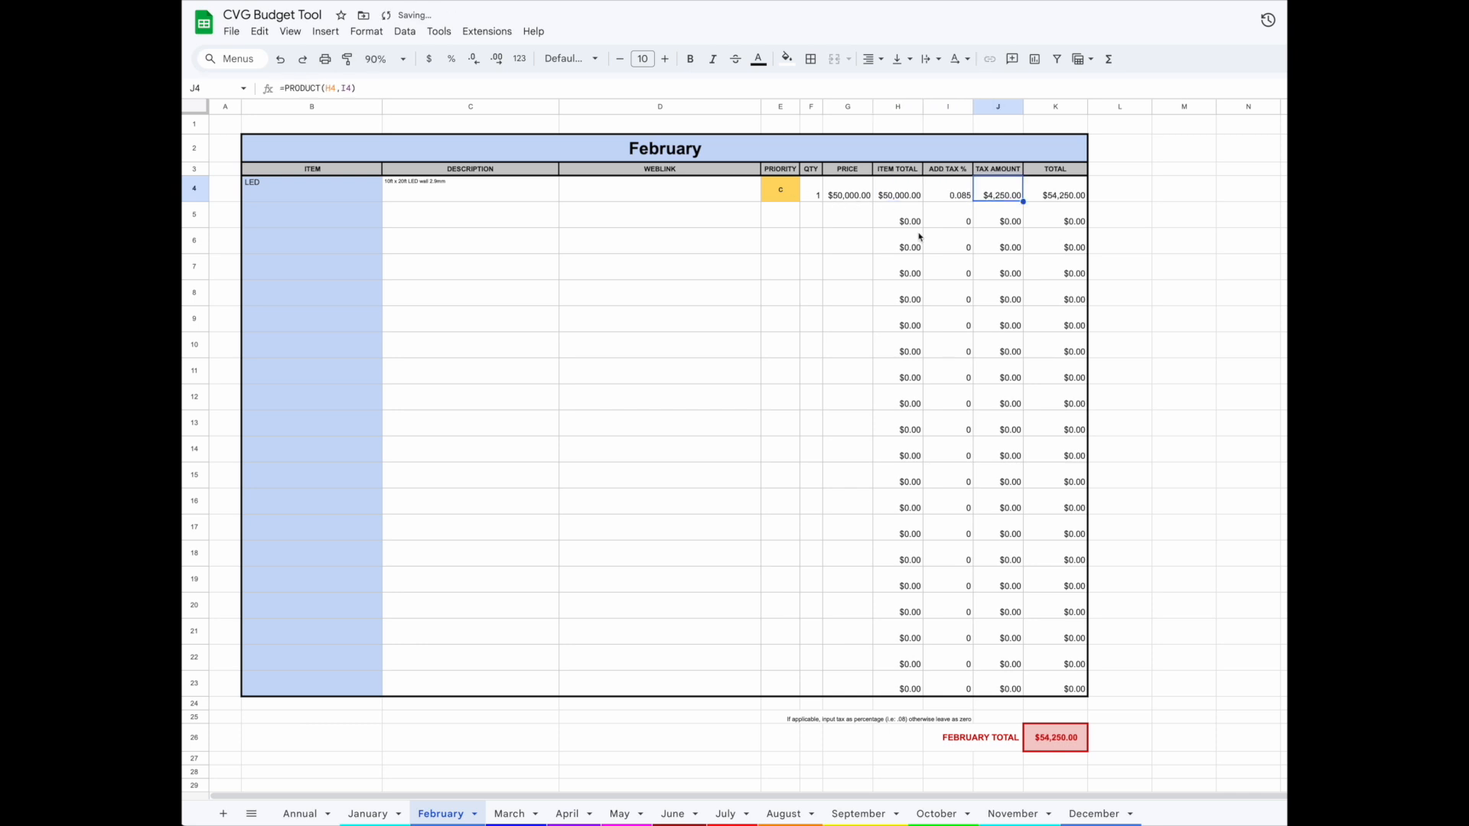
pyautogui.click(297, 812)
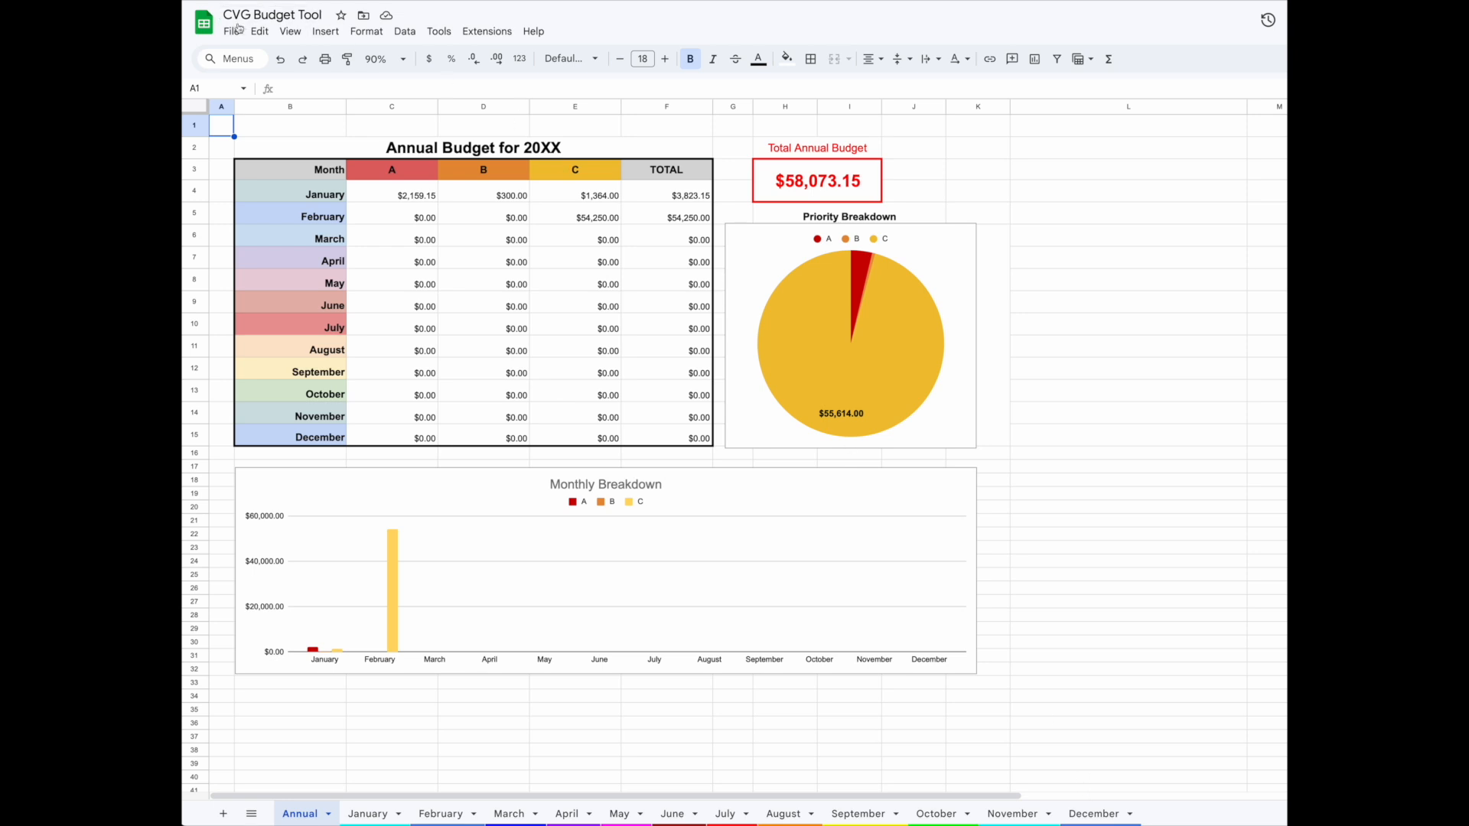
# Step: Unhide the Hidden Data sheet and look over its monthly calculation tables
pyautogui.click(289, 32)
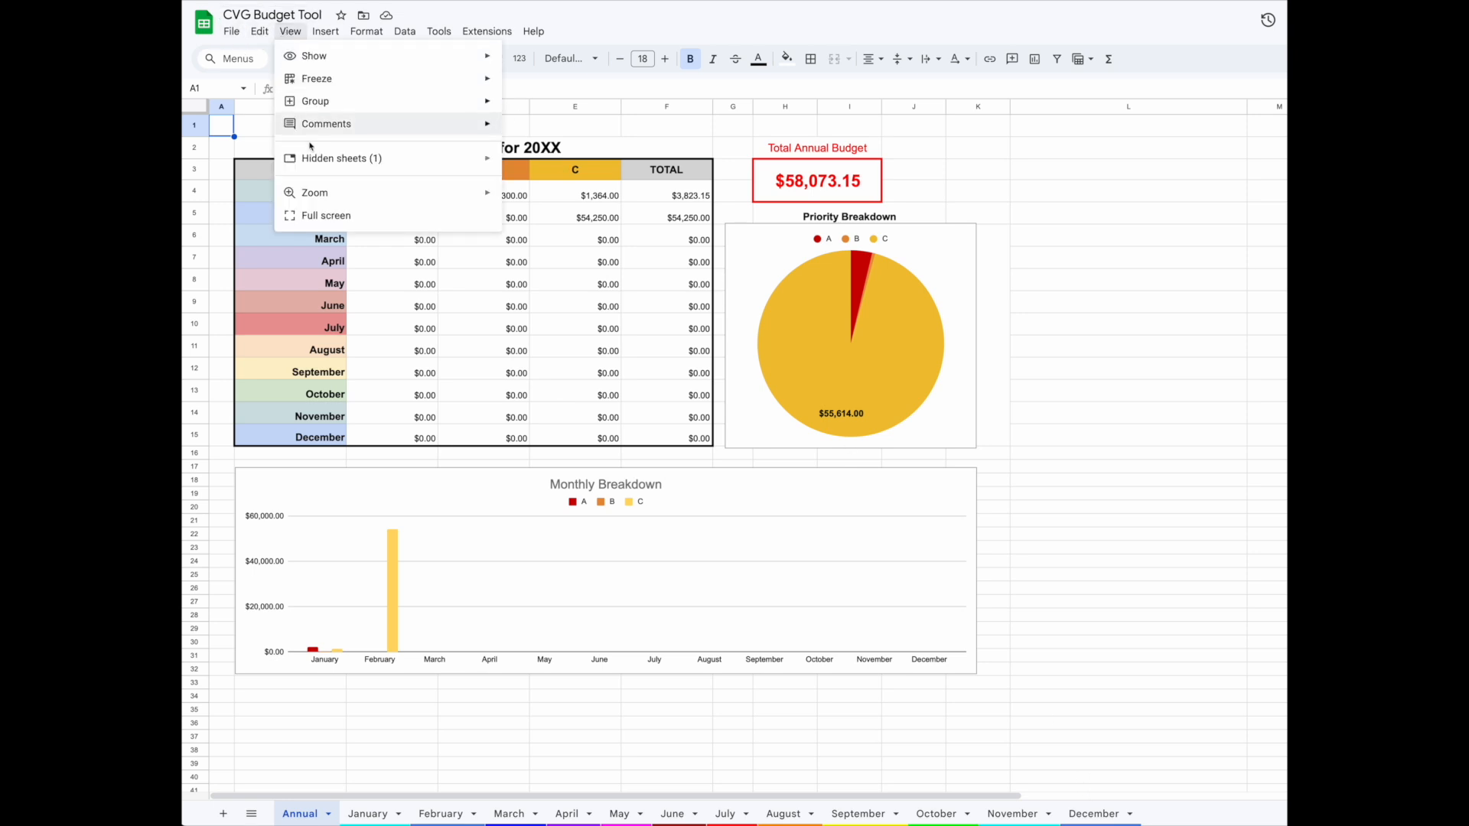
pyautogui.moveTo(337, 161)
pyautogui.click(556, 165)
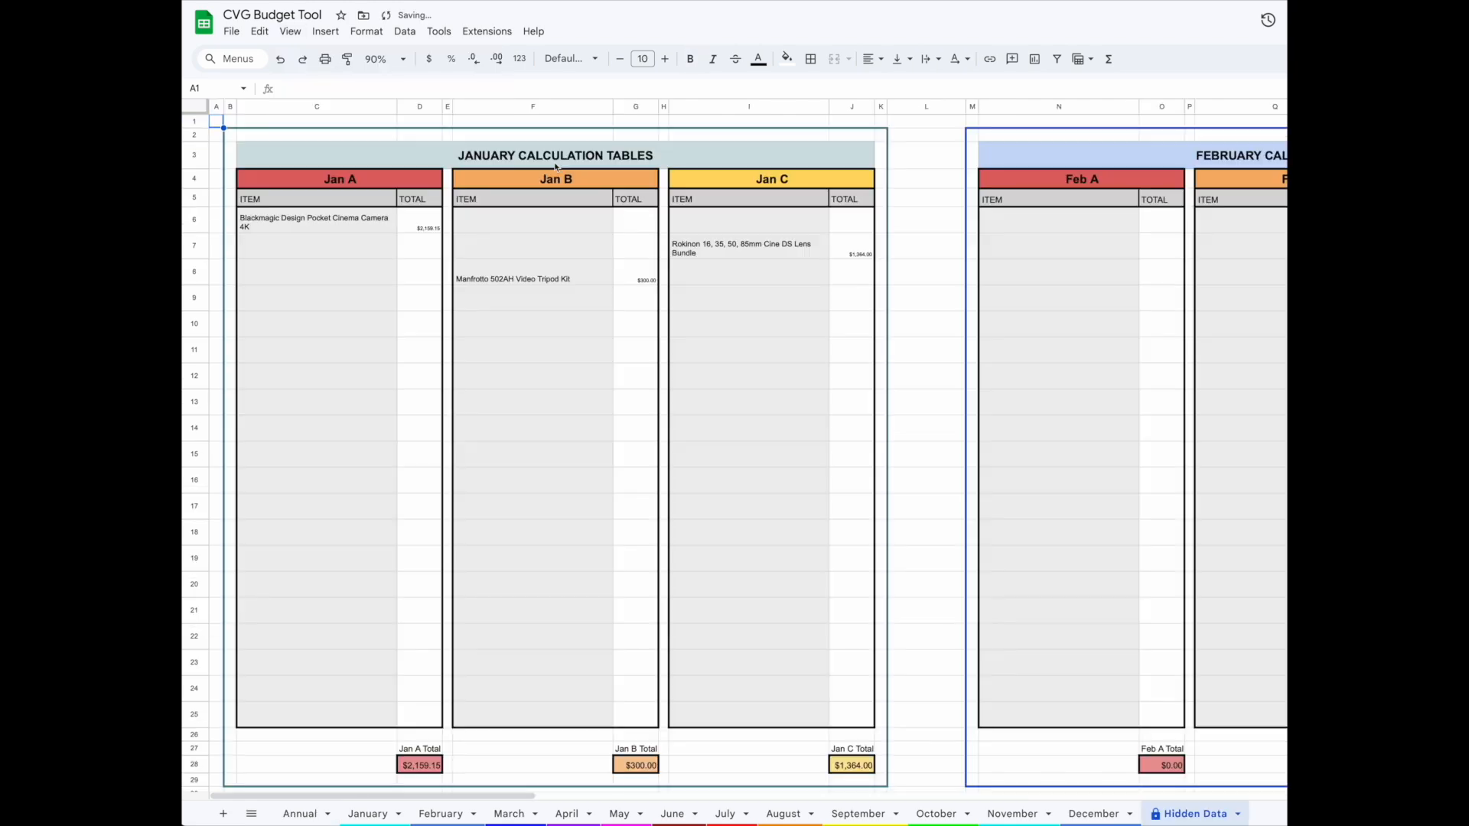
pyautogui.hscroll(4, 781, 428)
pyautogui.hscroll(-4, 782, 427)
pyautogui.scroll(-8, 779, 422)
pyautogui.hscroll(4, 777, 419)
pyautogui.scroll(7, 778, 420)
pyautogui.hscroll(10, 778, 420)
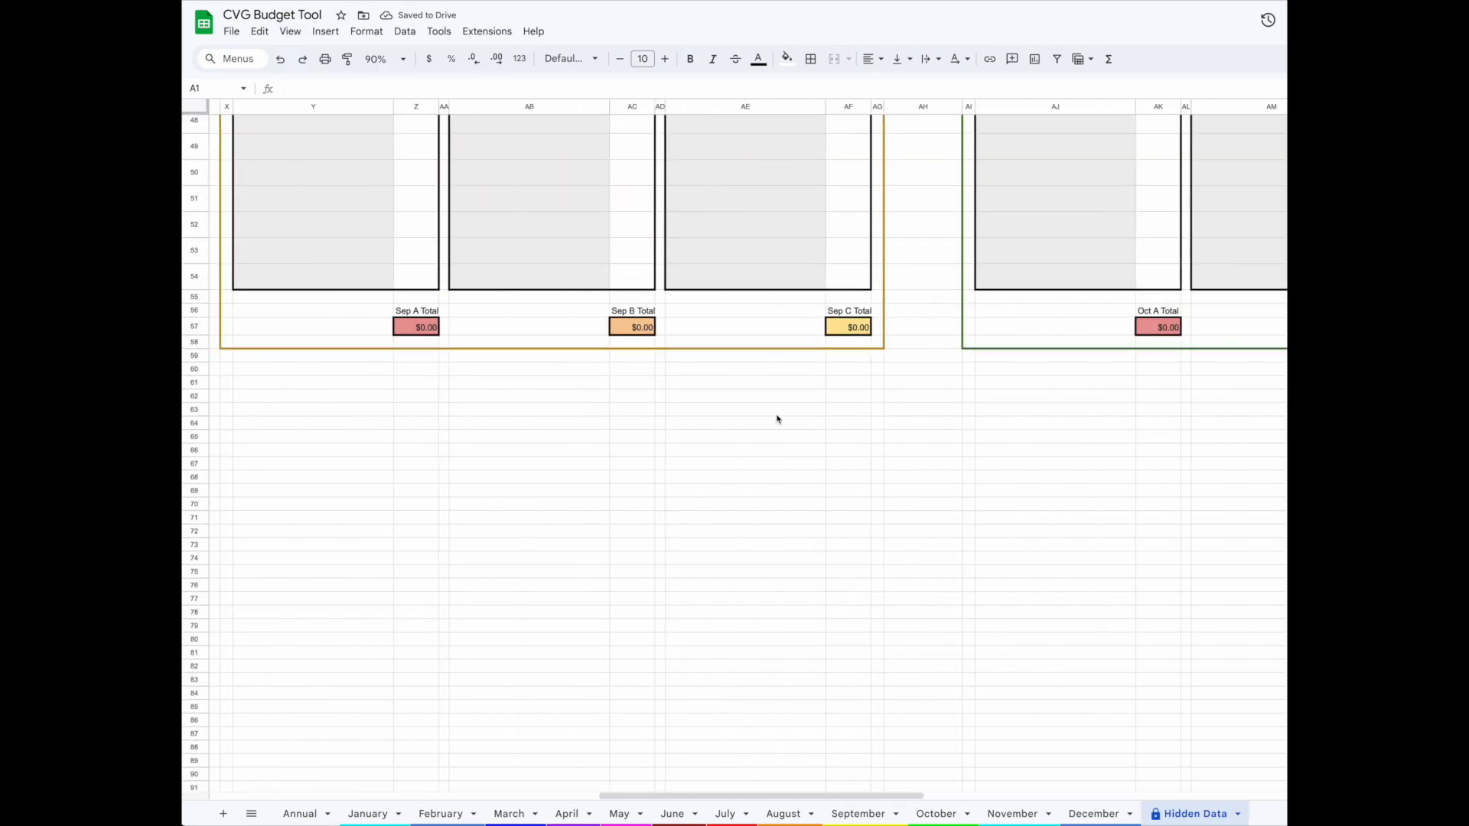
pyautogui.hscroll(-10, 777, 419)
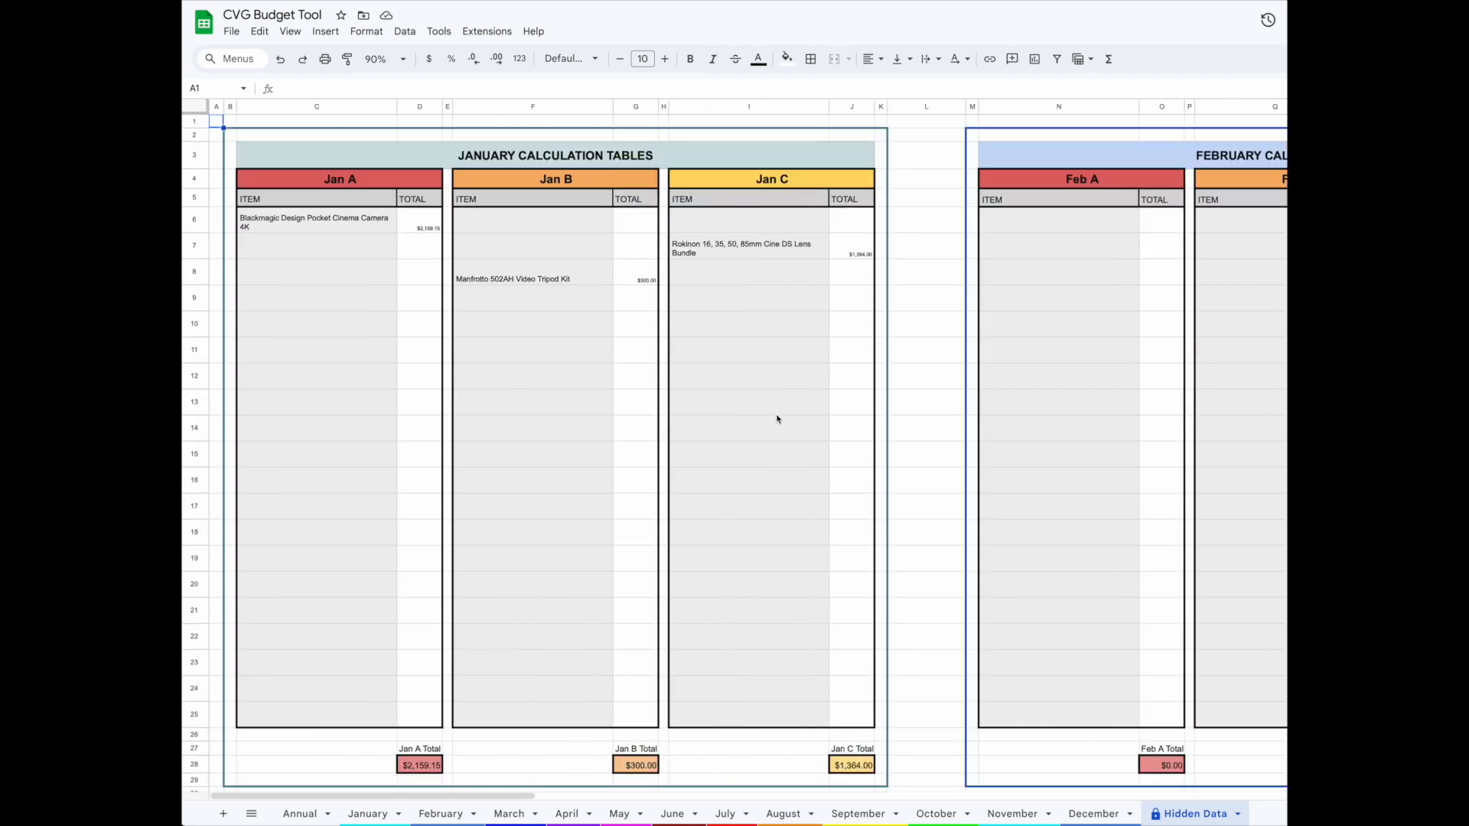
# Step: Hide the Hidden Data sheet again and return to the Annual sheet
pyautogui.click(1236, 814)
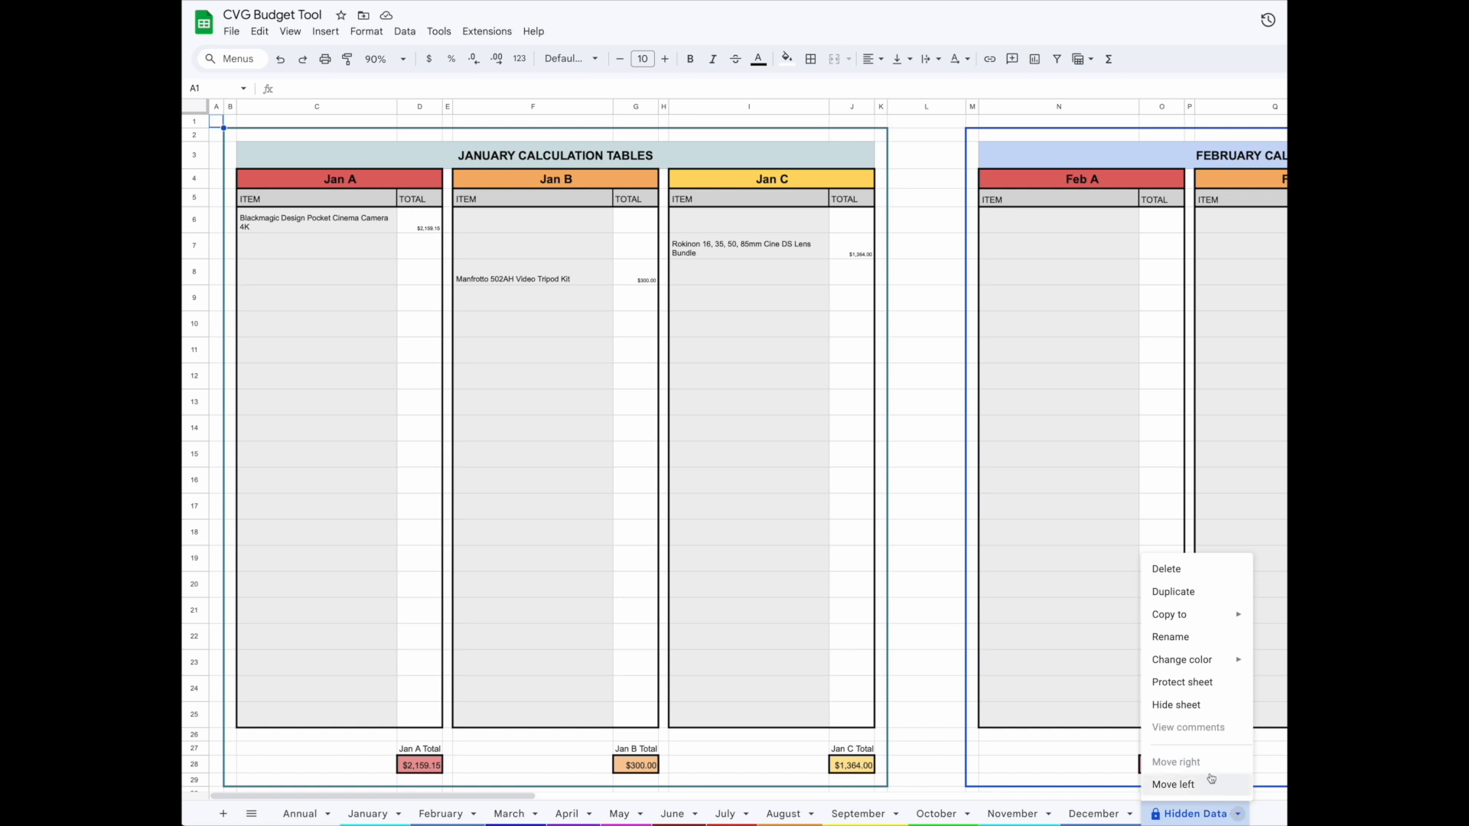
pyautogui.click(1187, 706)
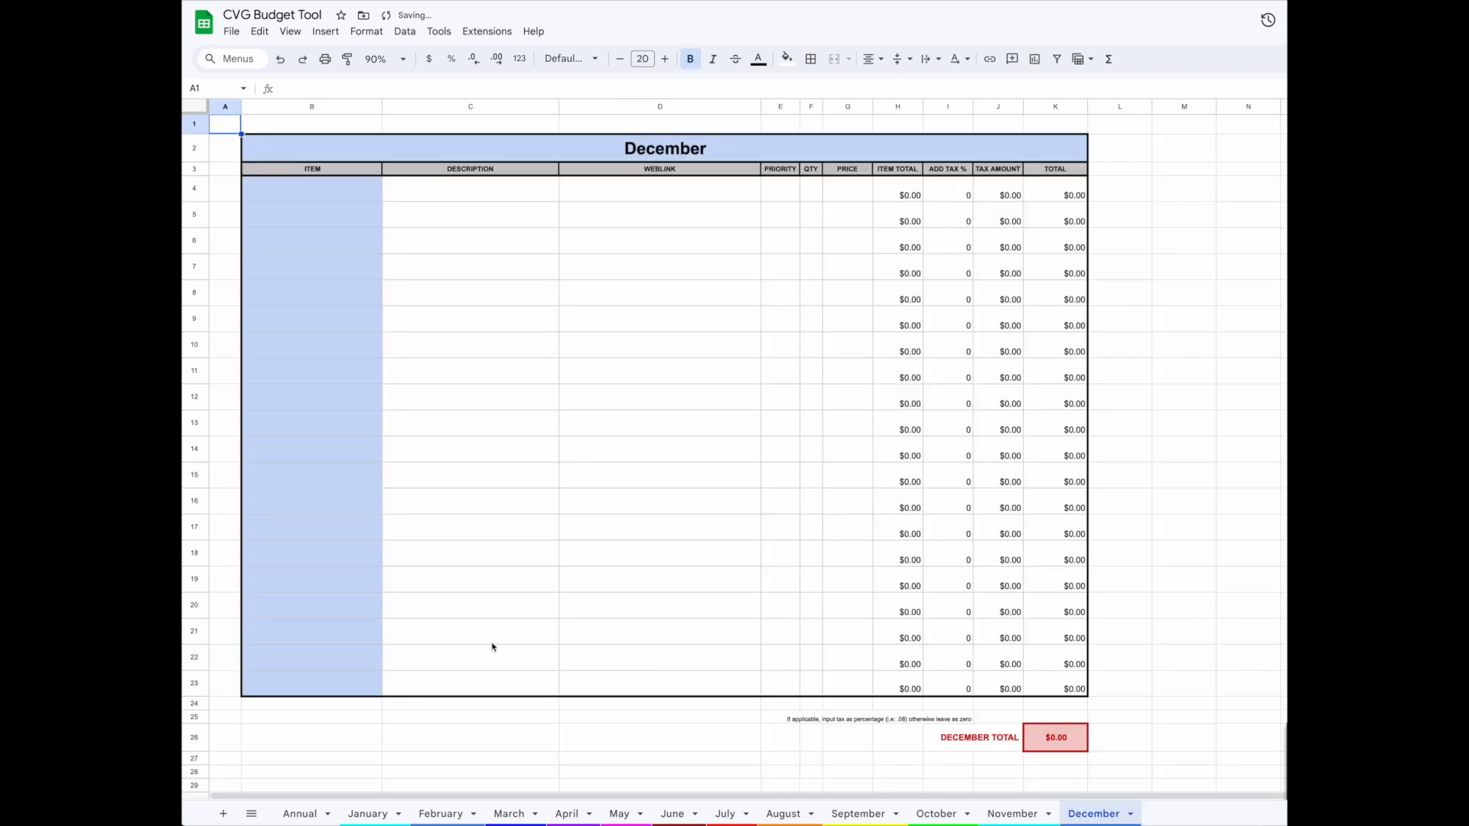
pyautogui.click(301, 814)
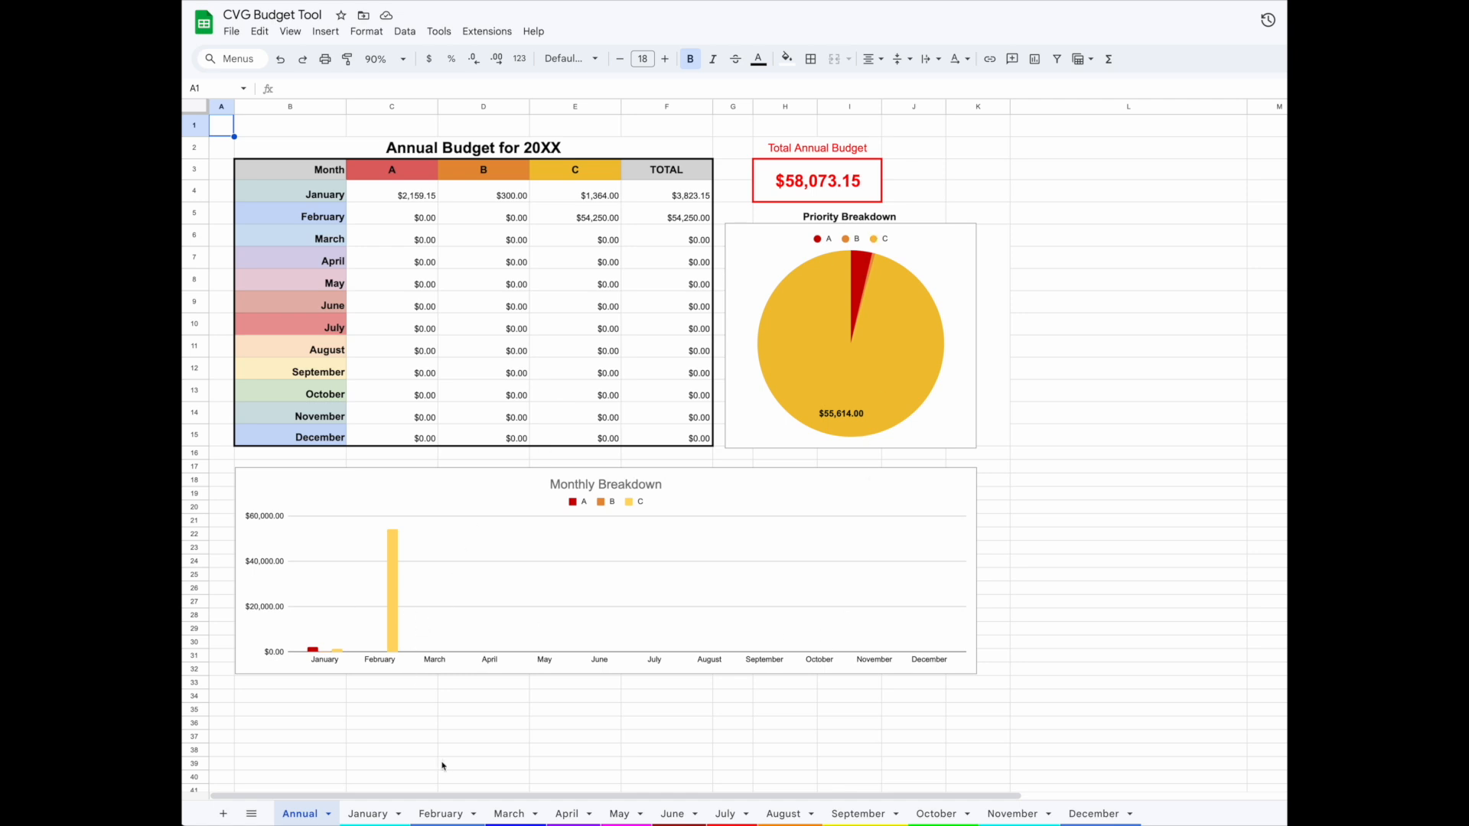
# Step: On the February sheet, clear the LED row's item, description, priority, quantity and price
pyautogui.click(441, 814)
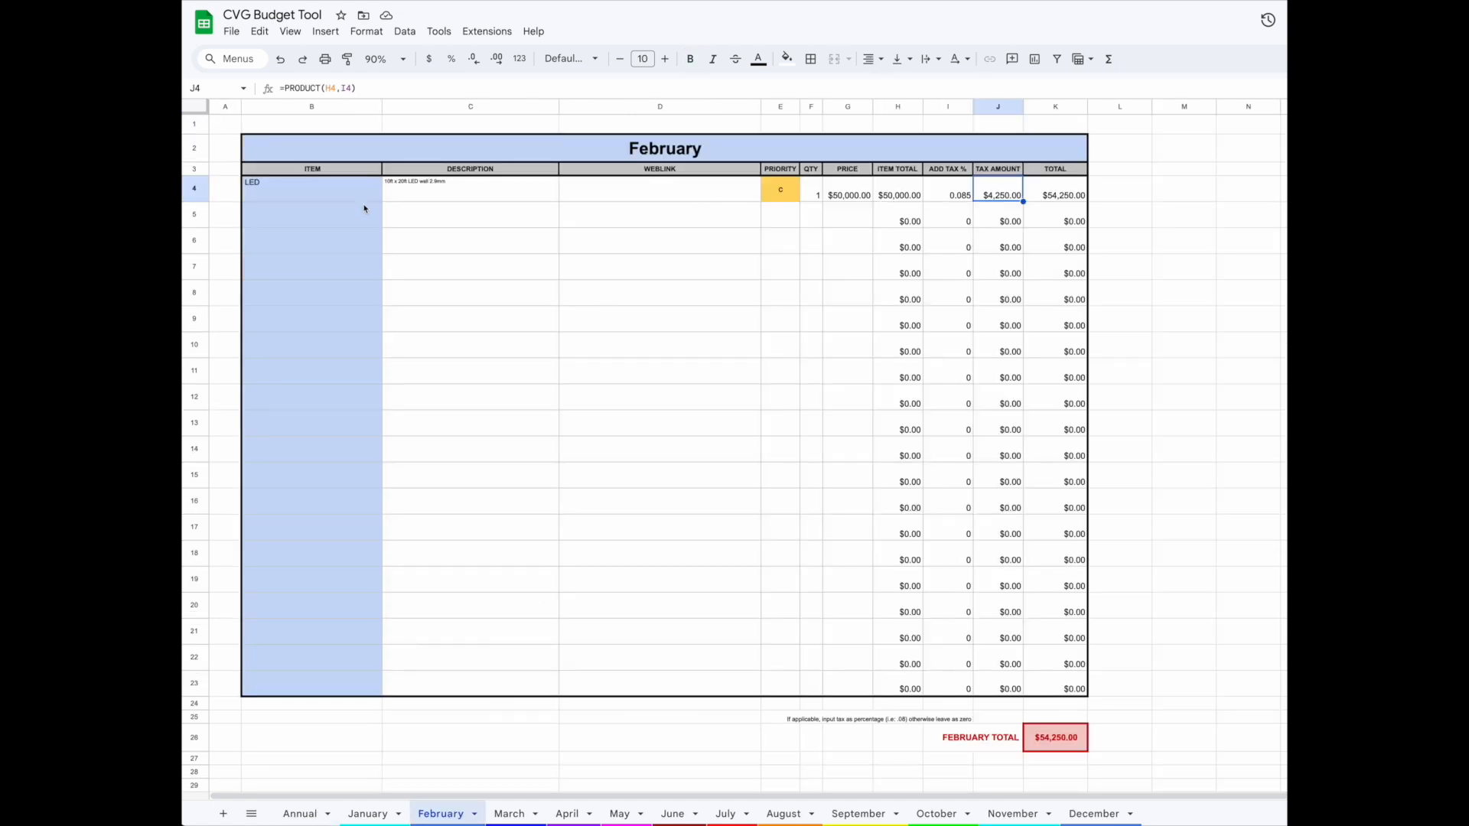
pyautogui.click(340, 192)
pyautogui.press('Delete')
pyautogui.press('Right')
pyautogui.press('Delete')
pyautogui.press('Right')
pyautogui.press('Right')
pyautogui.press('Delete')
pyautogui.press('Right')
pyautogui.press('Delete')
pyautogui.press('Right')
pyautogui.press('Delete')
# Step: Reset the added tax percentage in February's first row to 0 and return to the Annual sheet
pyautogui.press('Right')
pyautogui.press('Right')
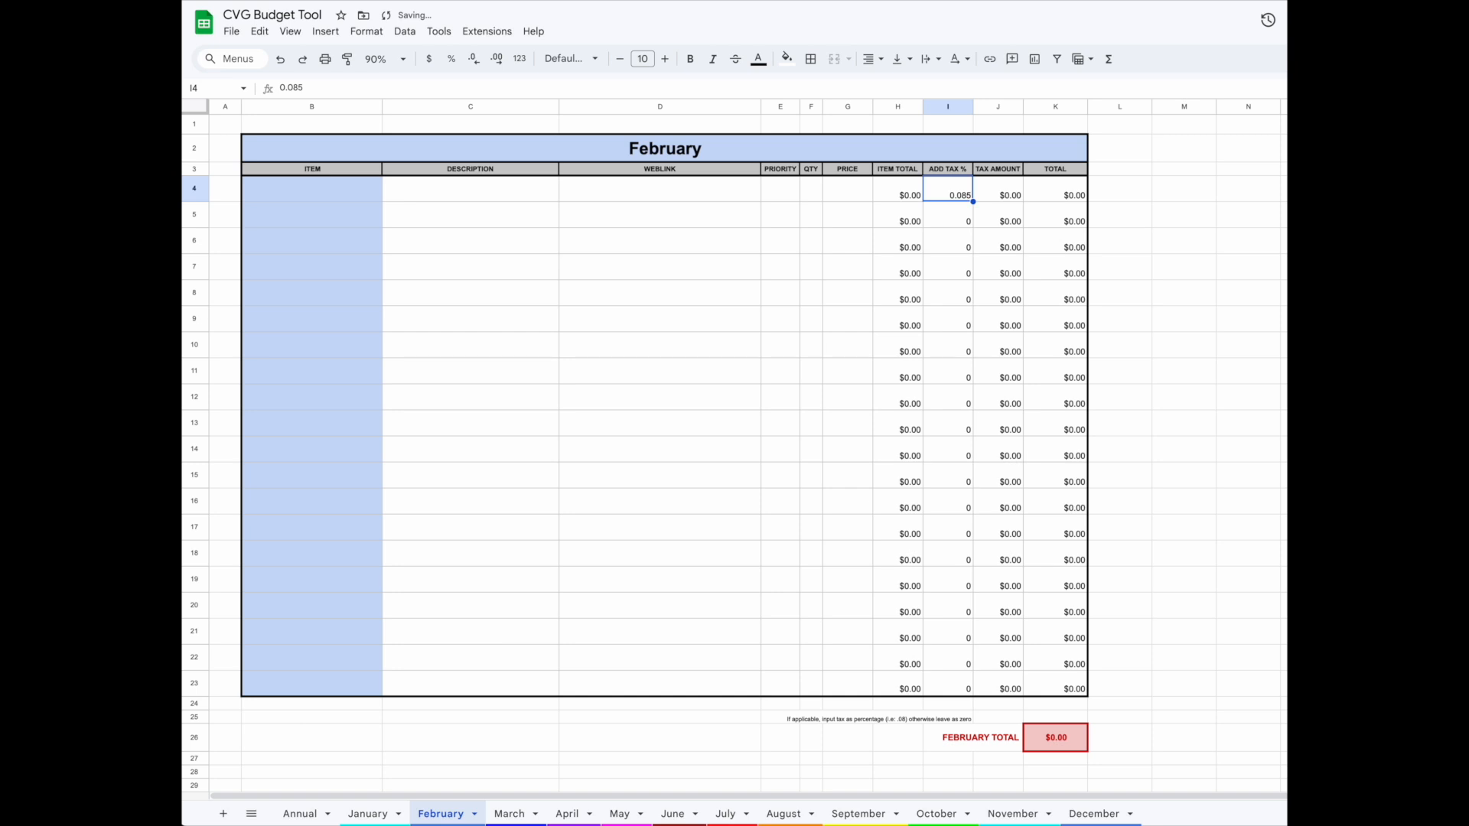
pyautogui.write('0')
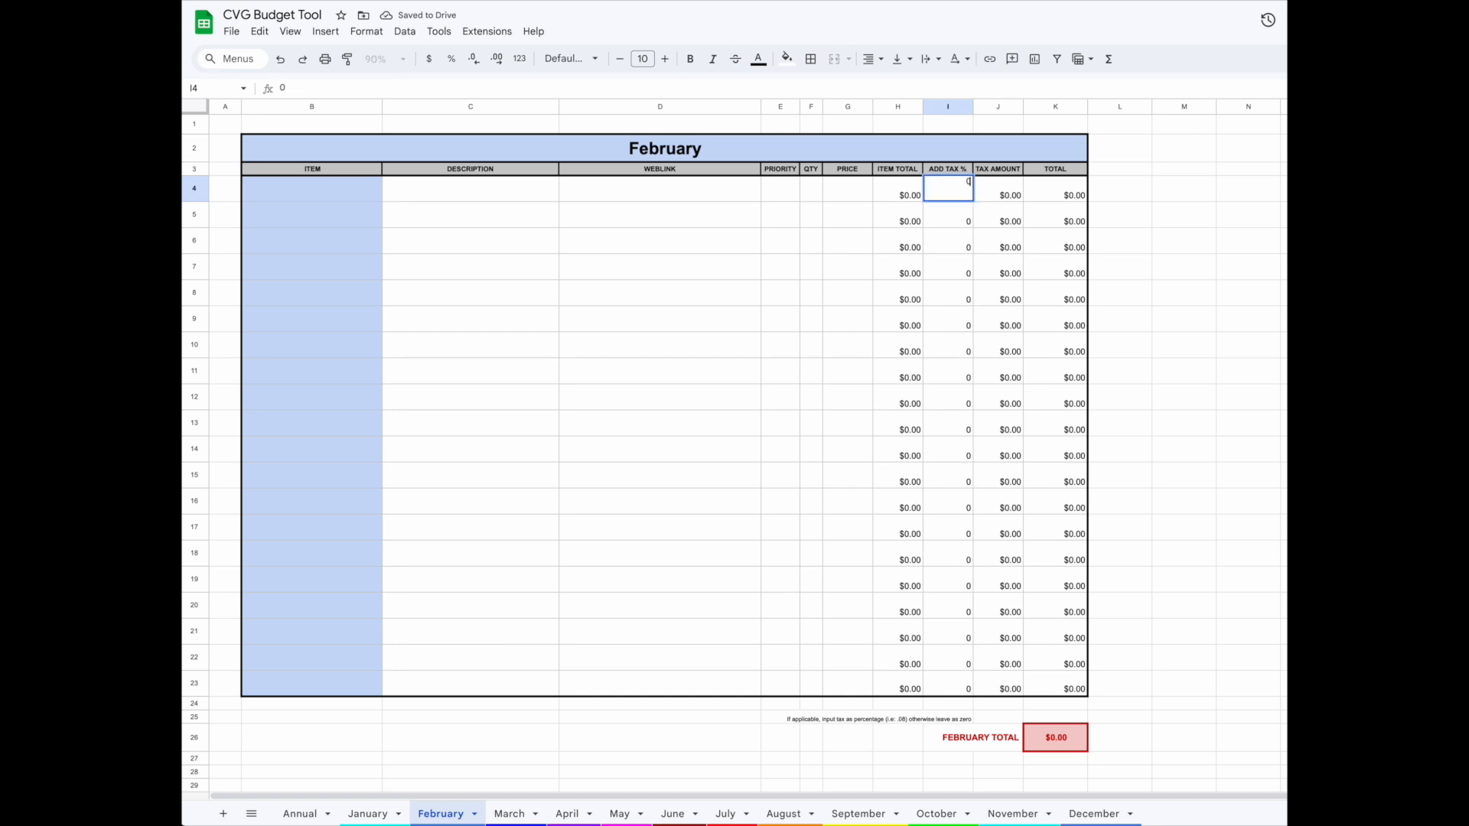
pyautogui.press('Return')
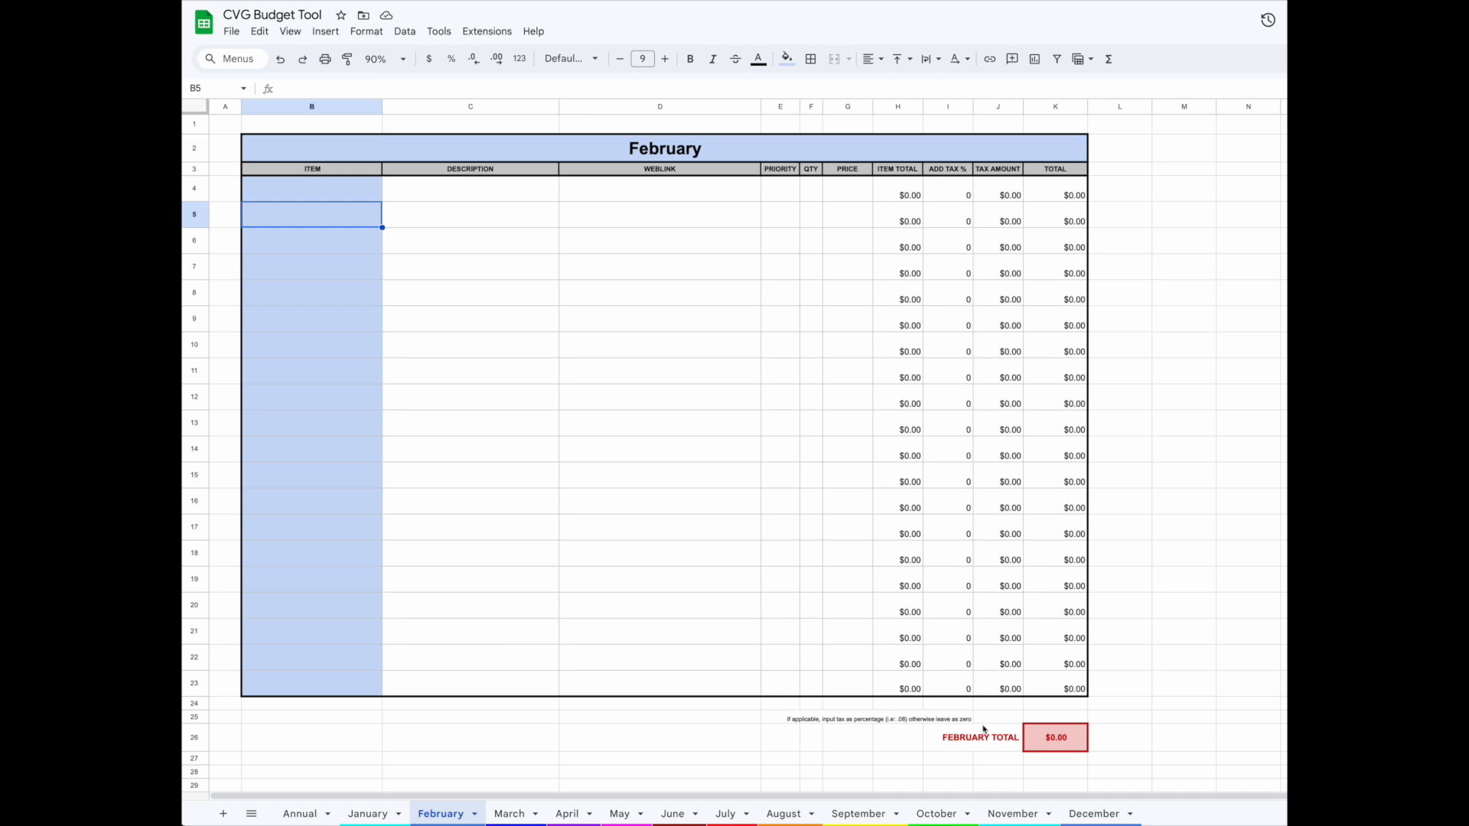
pyautogui.click(306, 811)
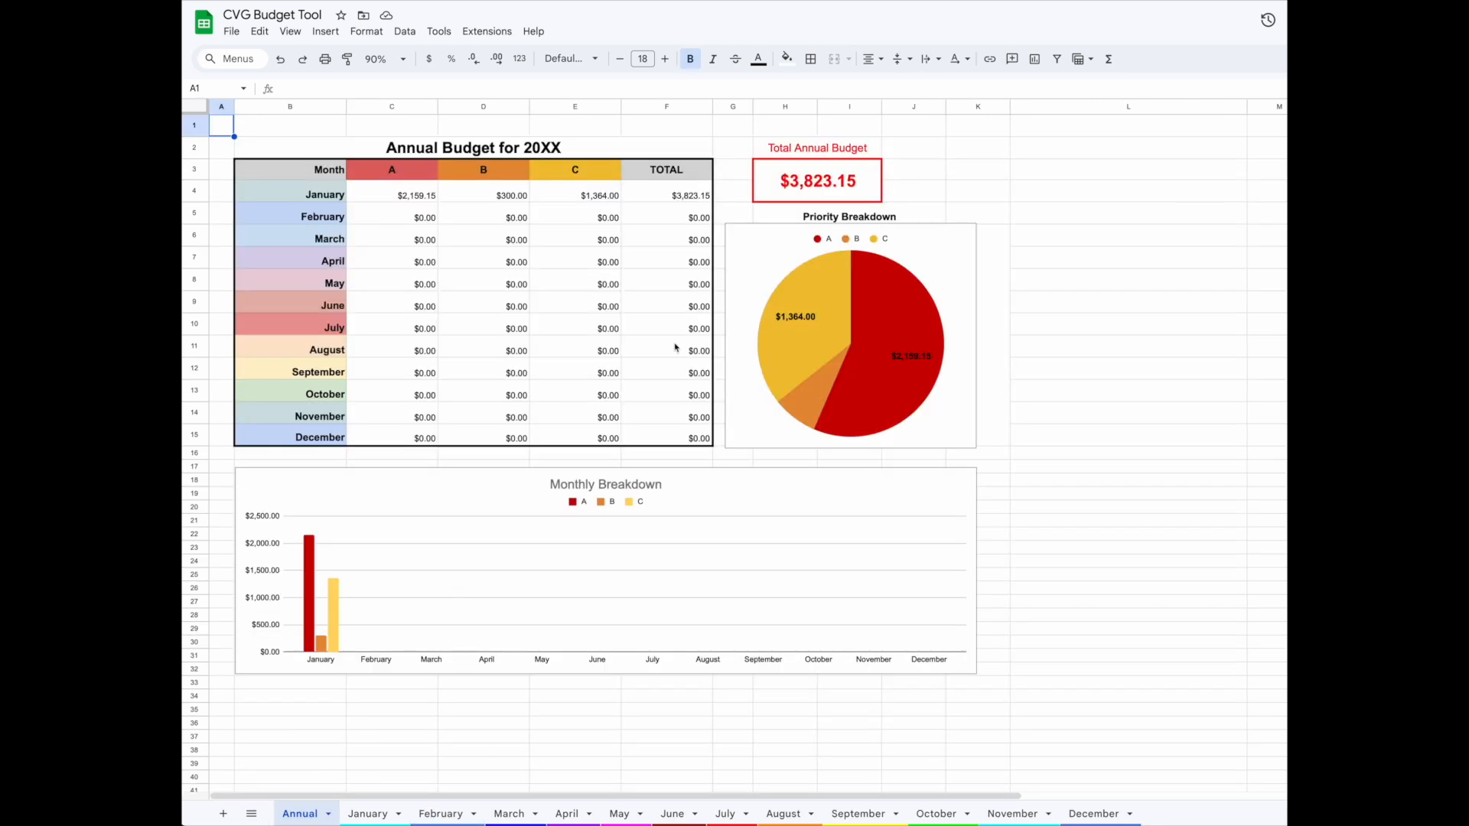
pyautogui.click(1134, 177)
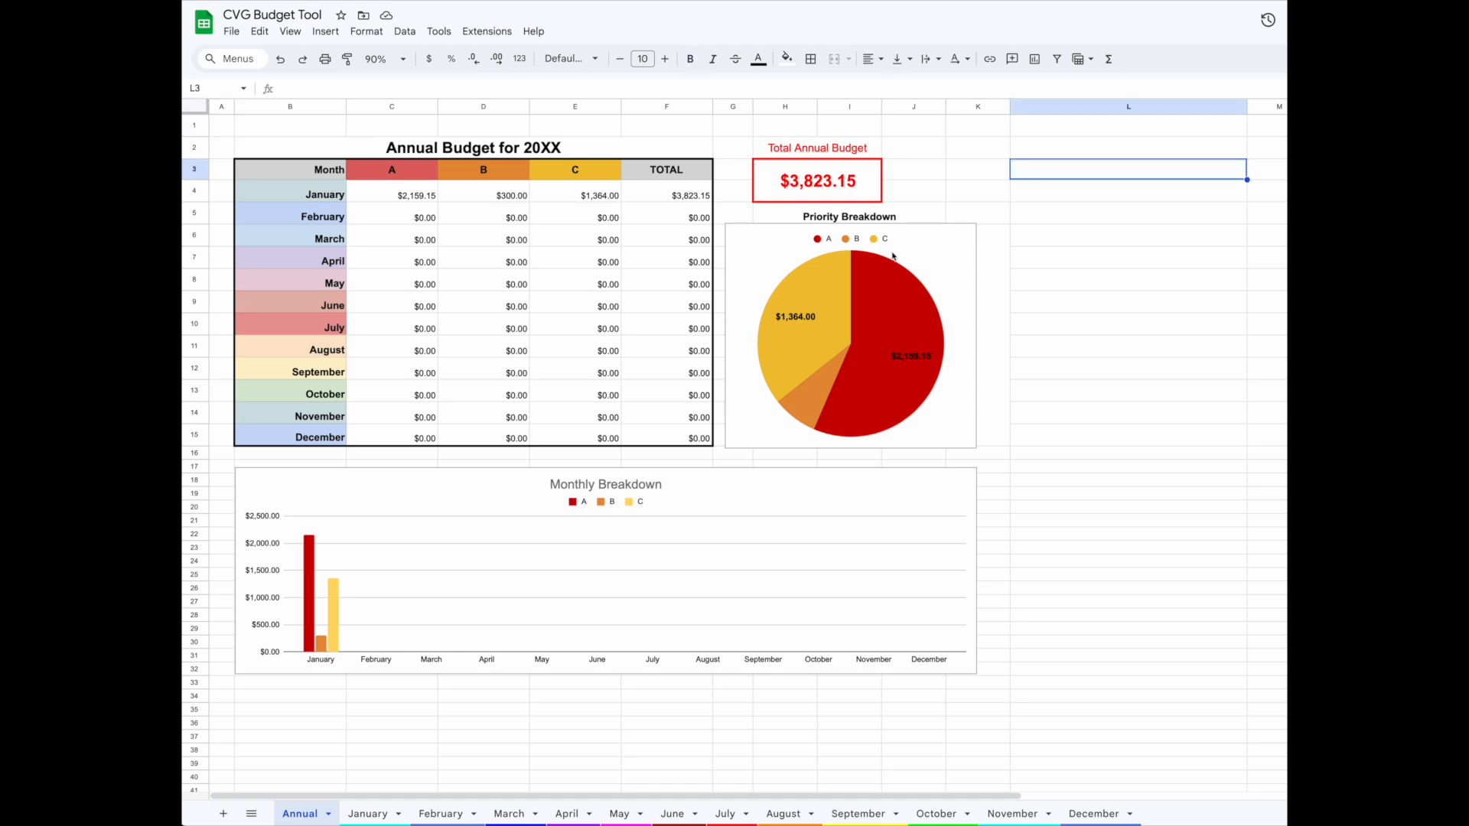